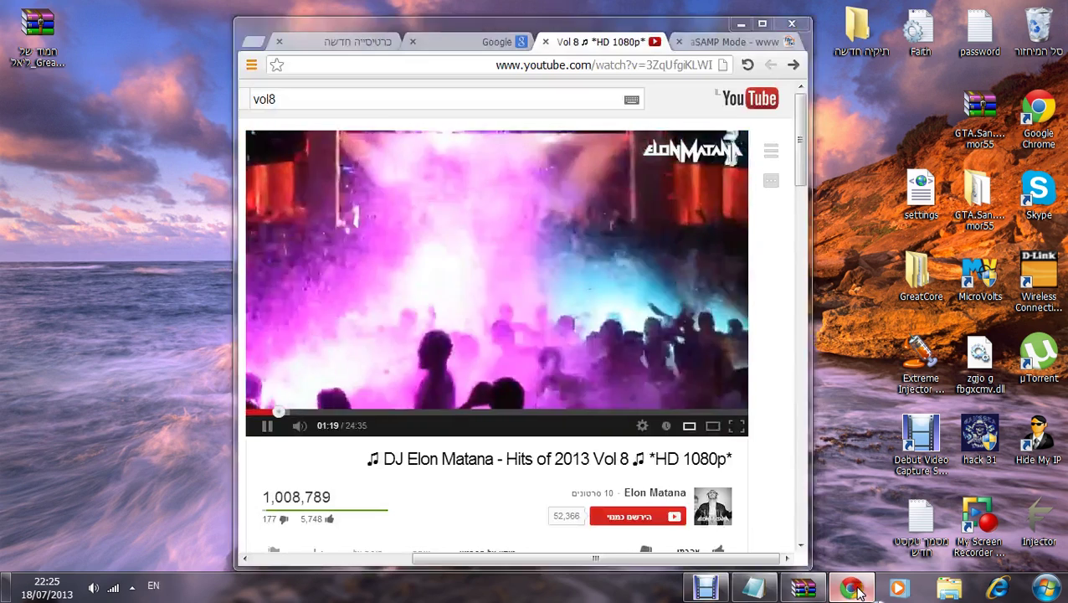
# Step: Write the Hebrew line 'איך שלא אומרים את ההגירסה החדשה :' in Notepad, then erase it all
pyautogui.click(756, 589)
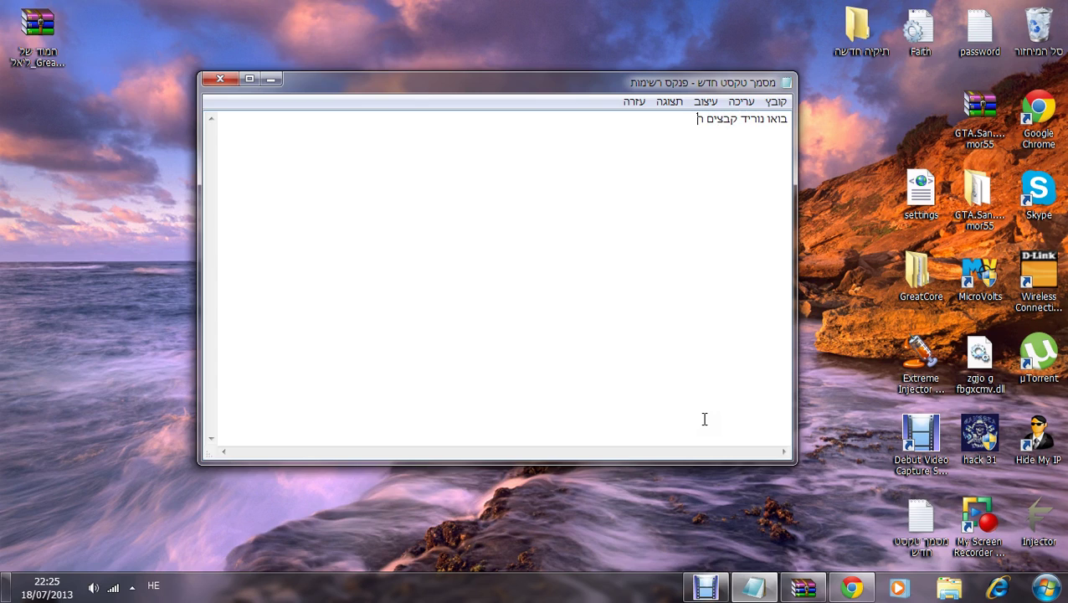
pyautogui.write('ל')
pyautogui.press('BackSpace')
pyautogui.write('א')
pyautogui.hotkey('ctrl', 'a')
pyautogui.write('s')
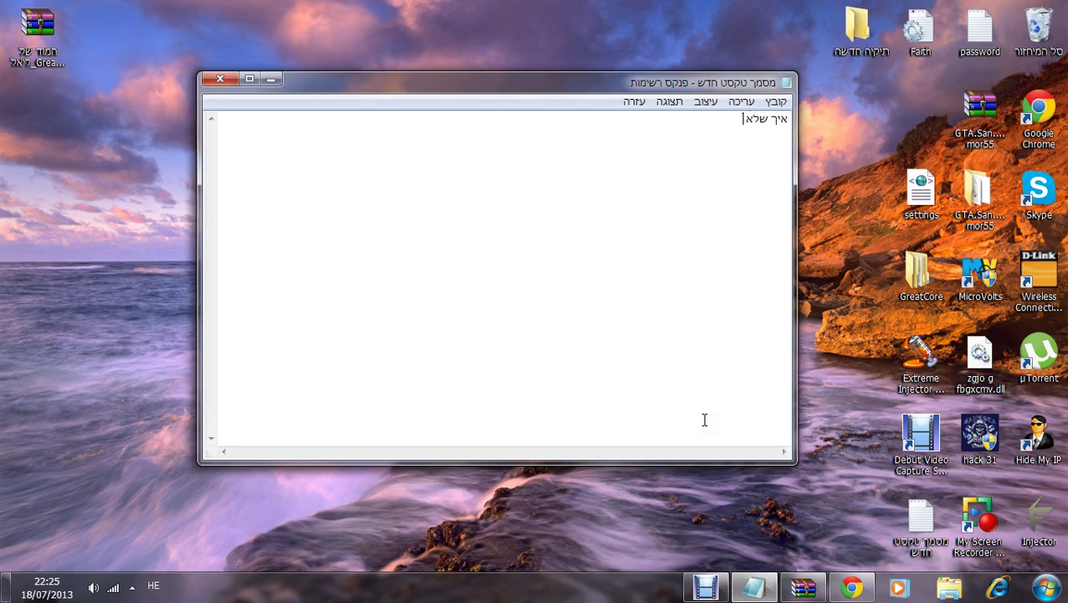
pyautogui.write(' את ההגירסה החדשה :')
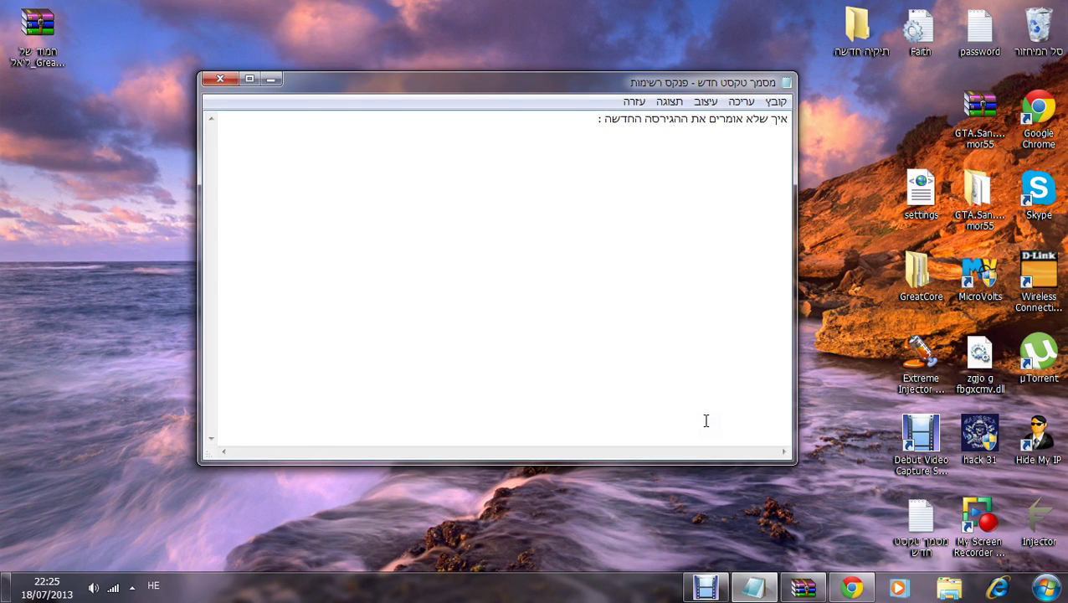
pyautogui.hotkey('ctrl', 'a')
pyautogui.press('Delete')
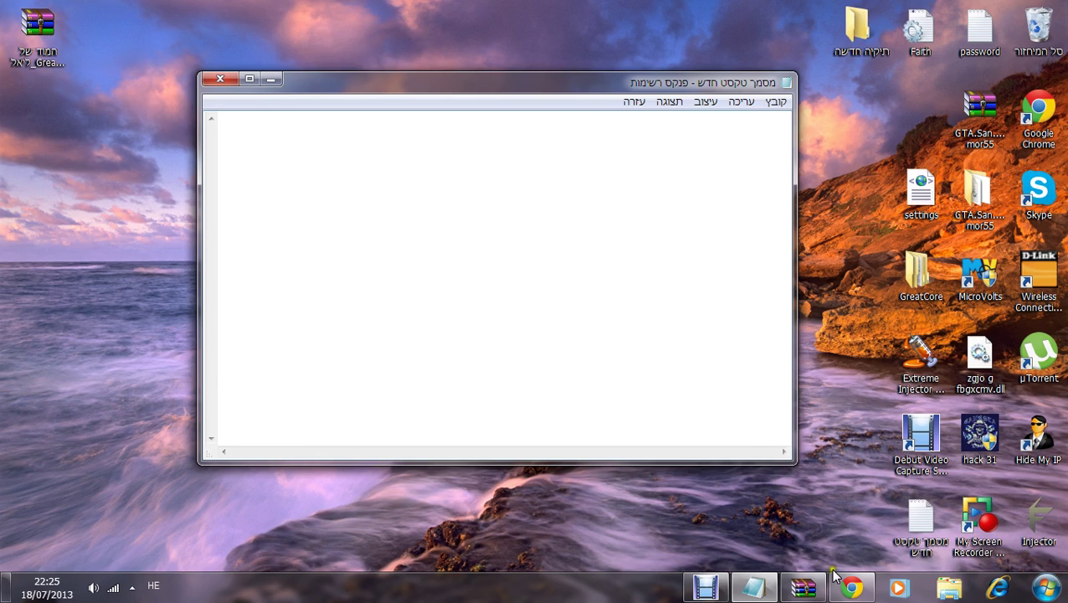
# Step: Search Google for SAMP, correcting the mistyped 'SAMO' query
pyautogui.moveTo(832, 576)
pyautogui.click(821, 526)
pyautogui.click(481, 43)
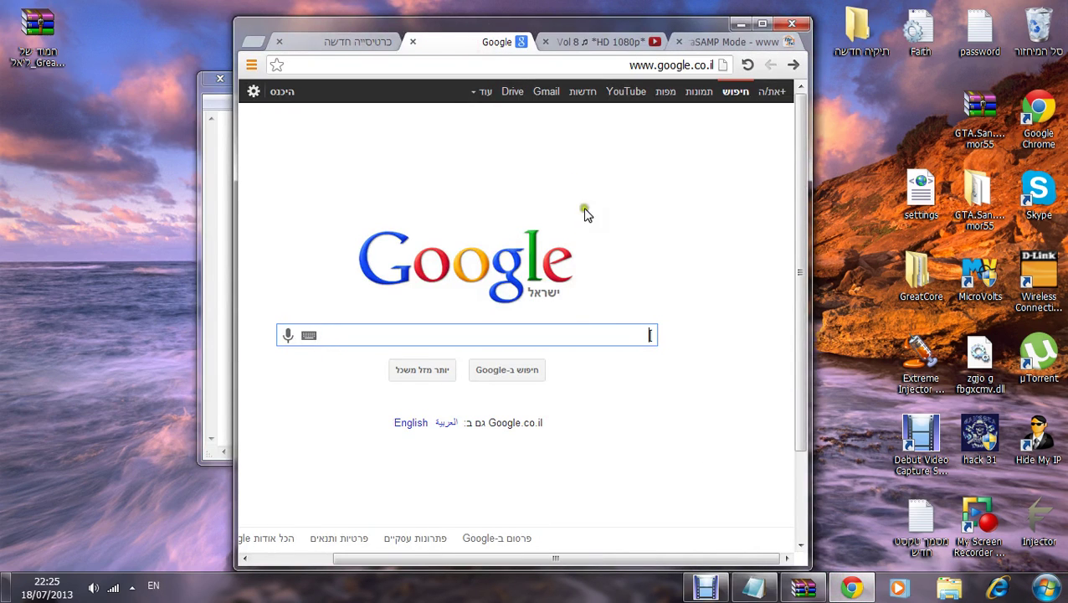
pyautogui.write('s')
pyautogui.press('BackSpace')
pyautogui.write('s')
pyautogui.press('BackSpace')
pyautogui.write('SAMO')
pyautogui.press('Return')
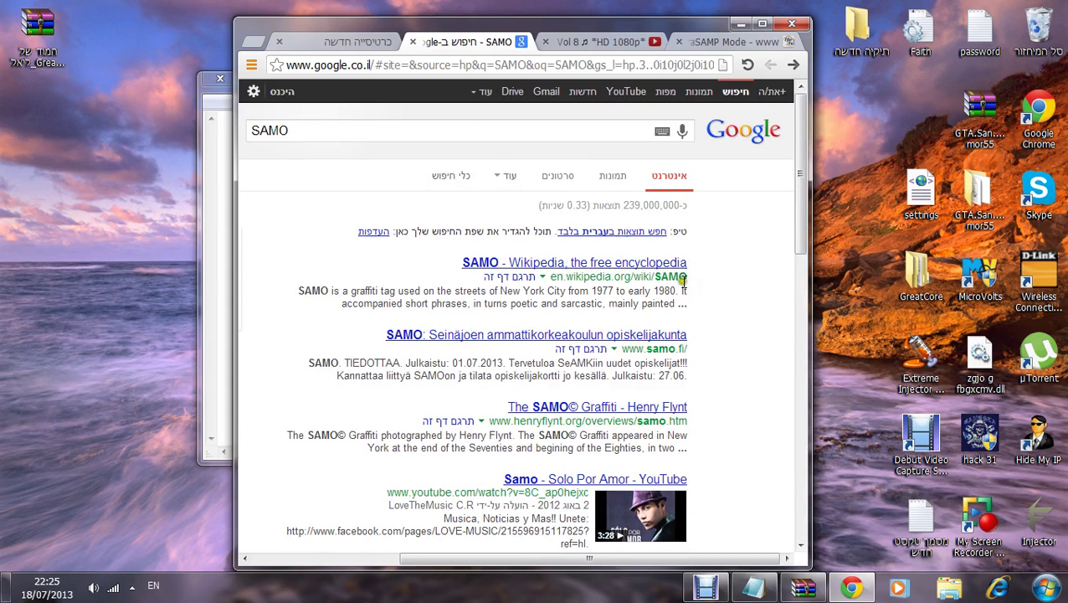
pyautogui.click(435, 132)
pyautogui.press('BackSpace')
pyautogui.write('P')
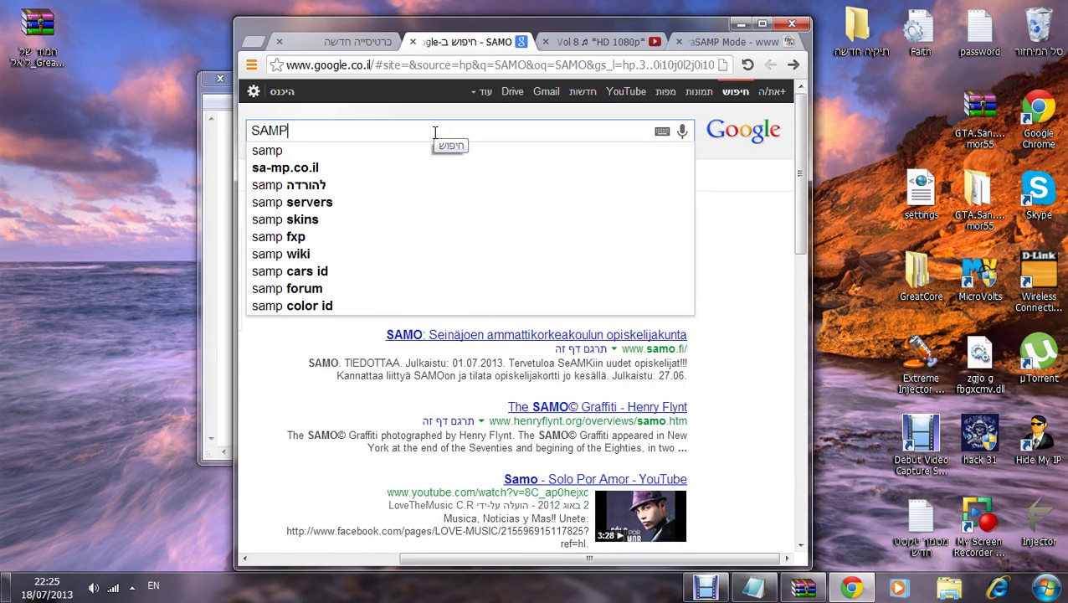
pyautogui.press('Return')
# Step: Download the SA-MP 0.3x Windows Server zip from sa-mp.com's Downloads page and open it
pyautogui.click(520, 262)
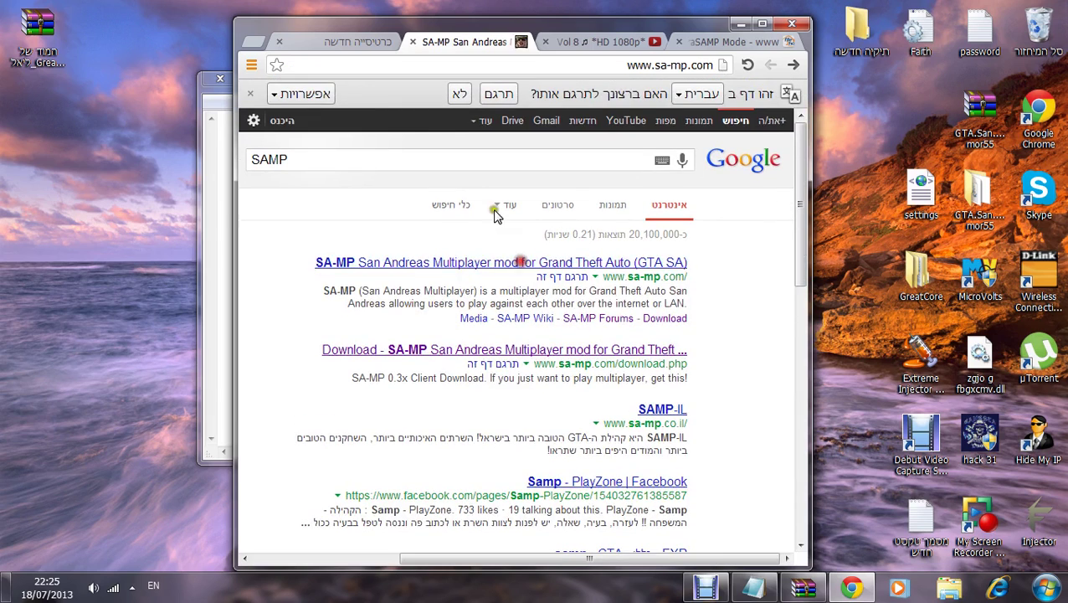
pyautogui.click(290, 278)
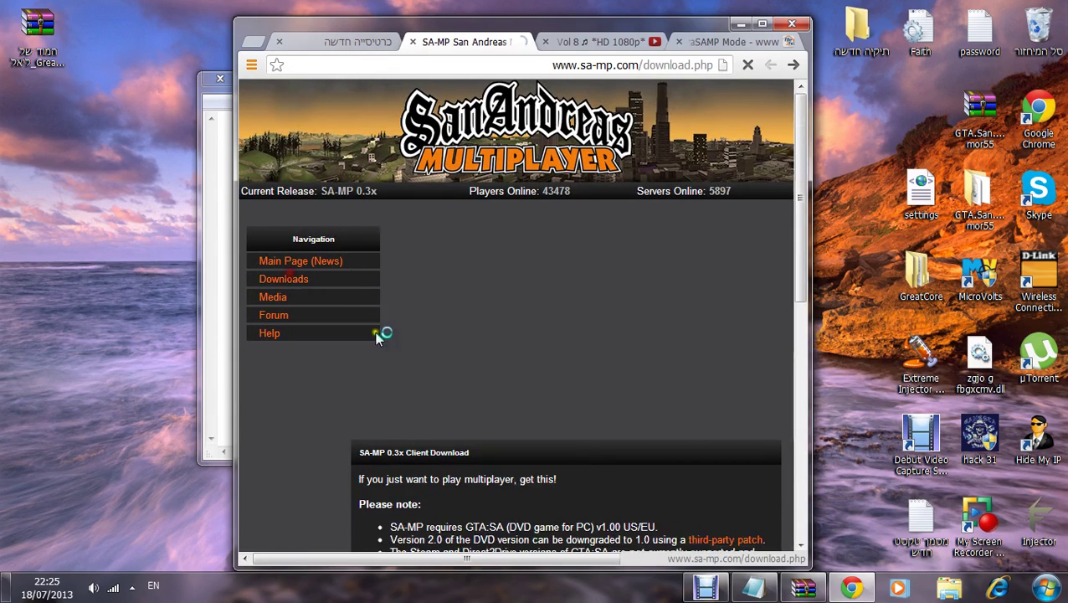
pyautogui.scroll(-5, 484, 425)
pyautogui.moveTo(542, 466); pyautogui.dragTo(400, 483)
pyautogui.click(390, 467)
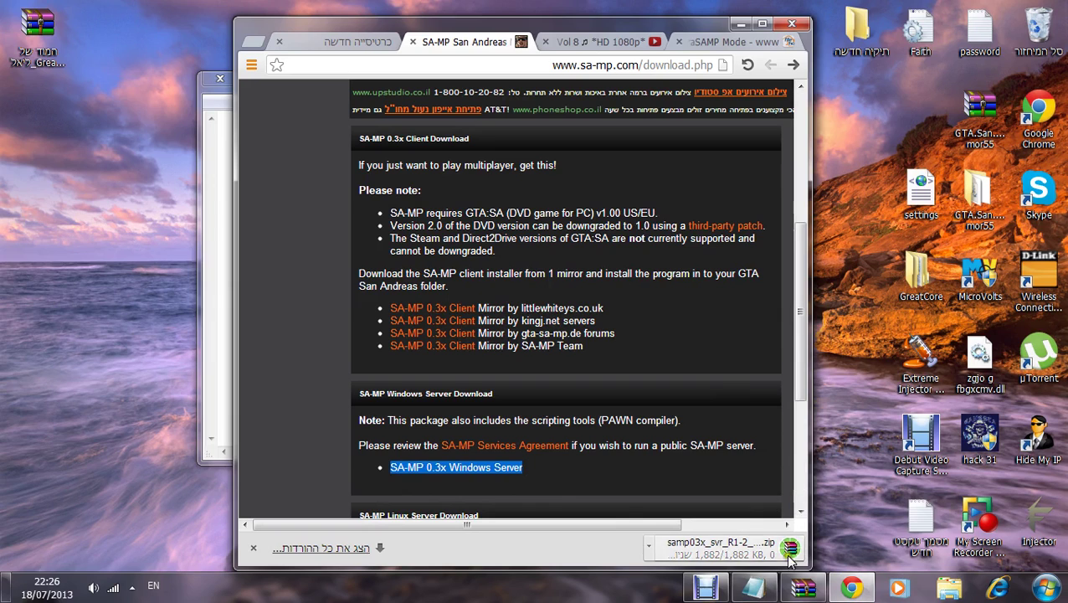
pyautogui.click(761, 546)
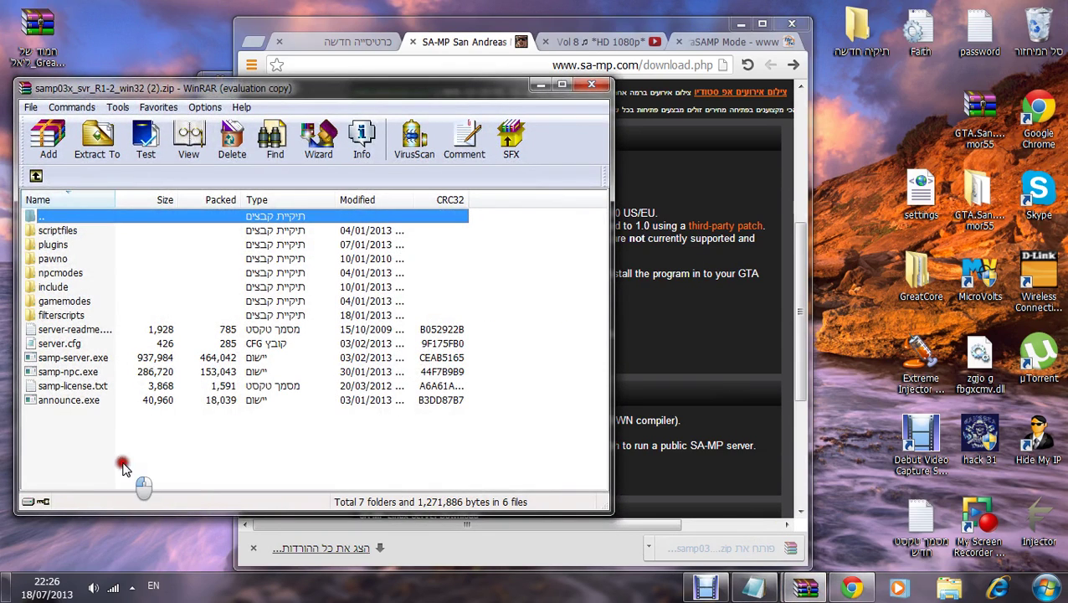
# Step: Extract all folders and files from the server zip into the new desktop folder, then close WinRAR
pyautogui.moveTo(122, 467); pyautogui.dragTo(63, 233)
pyautogui.moveTo(72, 282); pyautogui.dragTo(850, 25)
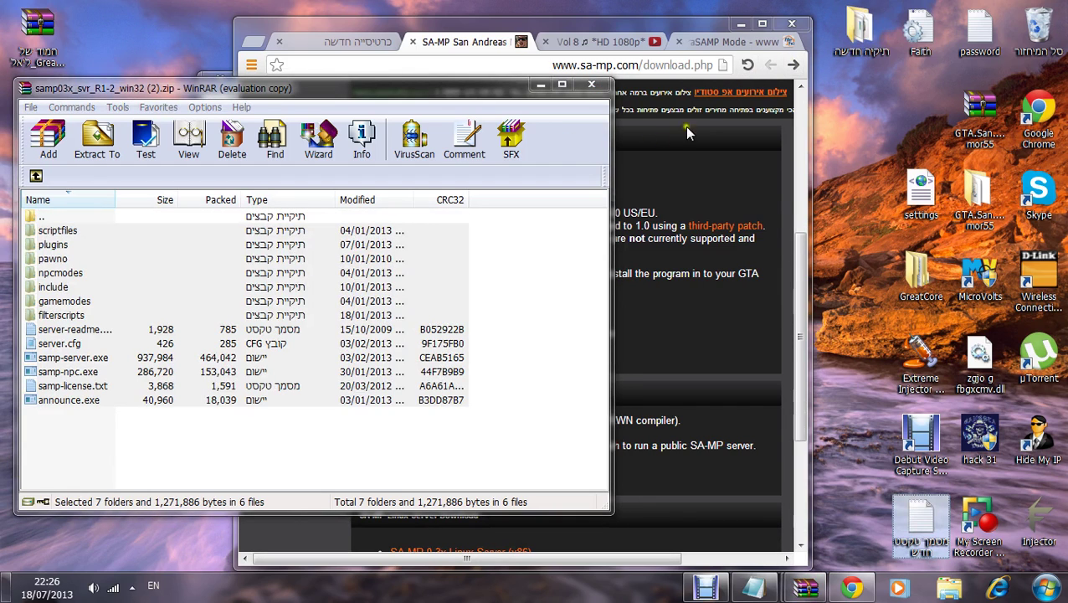
pyautogui.click(590, 85)
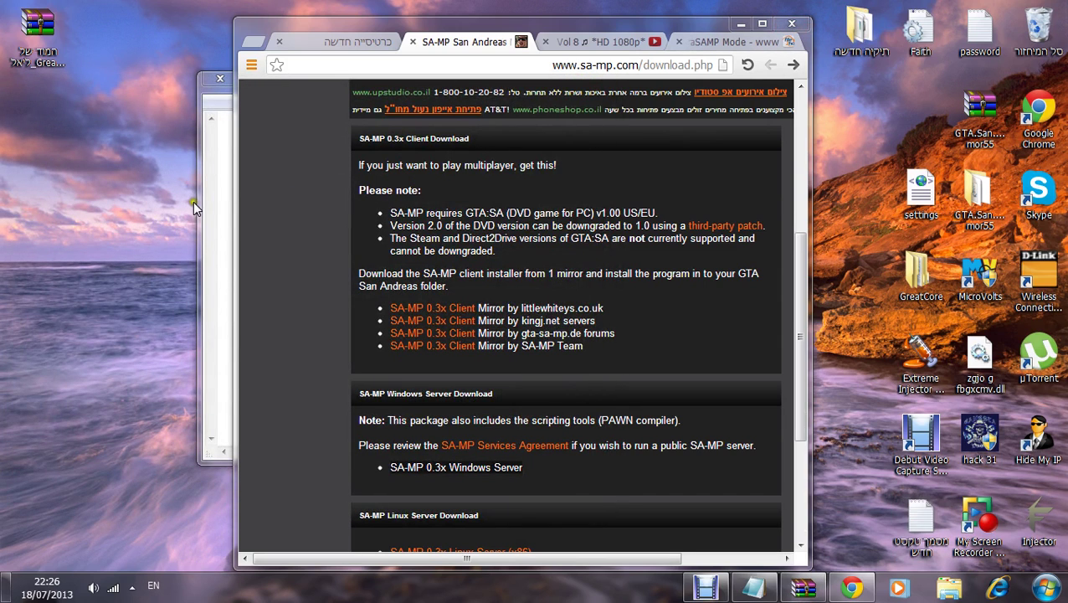
pyautogui.click(193, 203)
# Step: Finish the Hebrew note and clear Notepad's document entirely
pyautogui.write('הב')
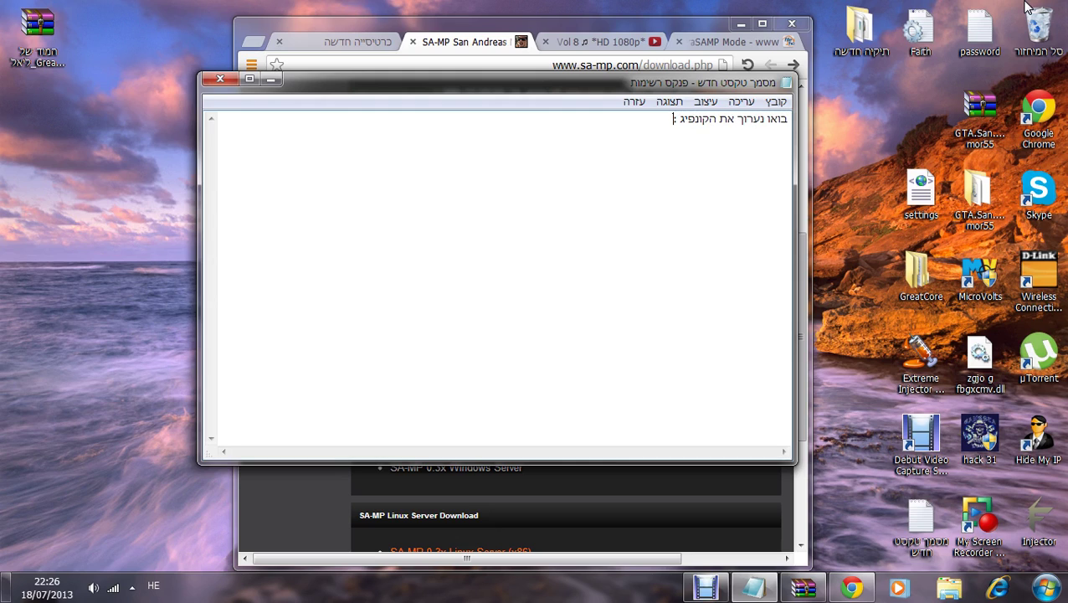
pyautogui.hotkey('ctrl', 'a')
pyautogui.press('BackSpace')
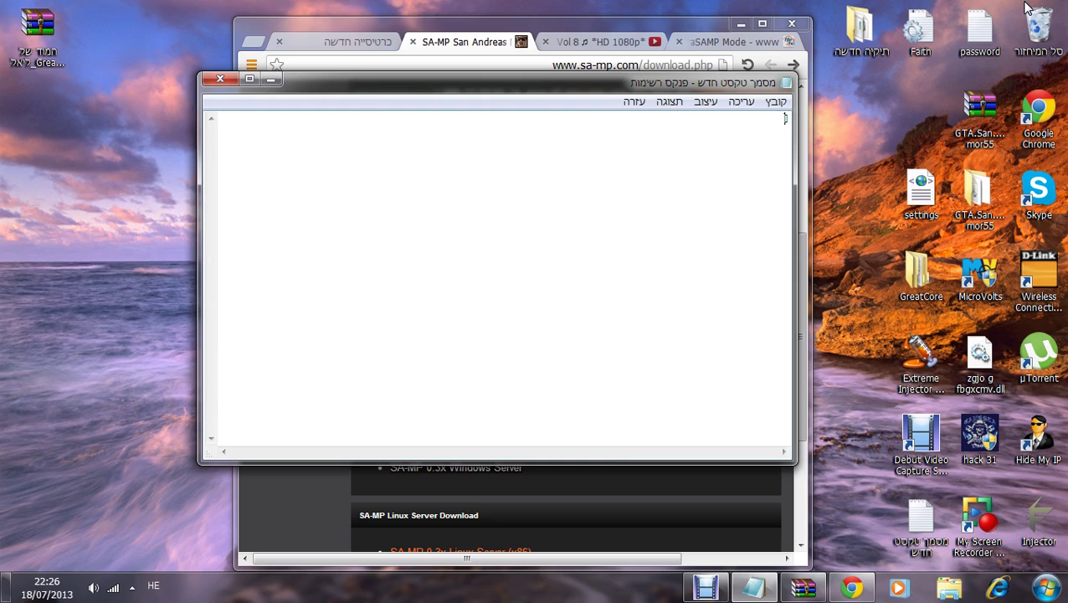
# Step: Open server.cfg from the extracted server in the new desktop folder
pyautogui.doubleClick(860, 30)
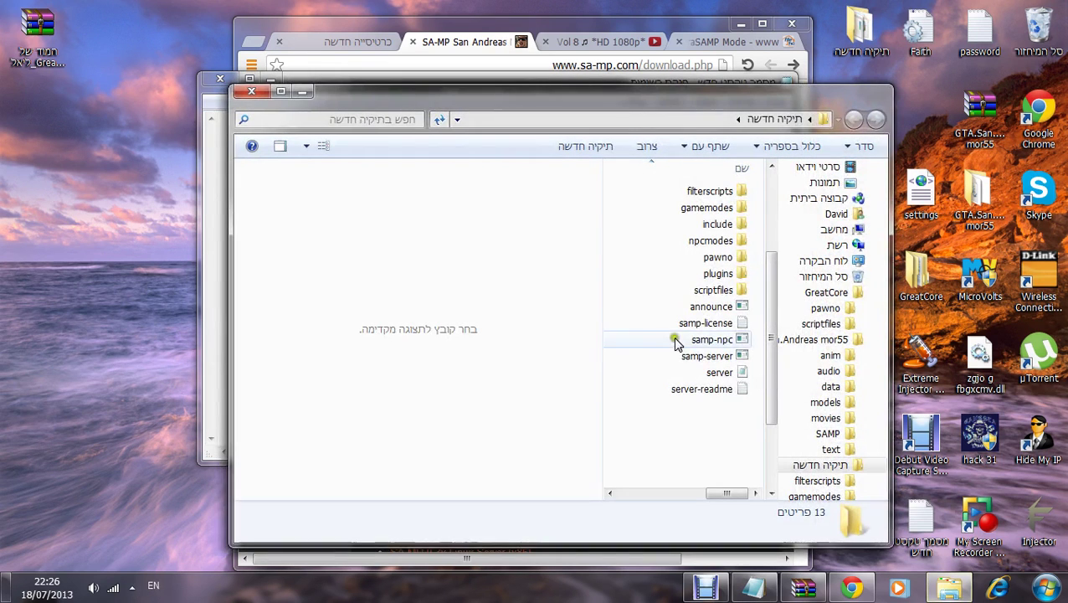
pyautogui.doubleClick(688, 371)
pyautogui.moveTo(649, 289); pyautogui.dragTo(898, 155)
pyautogui.click(753, 174)
# Step: Add a Hebrew comment after rcon_password explaining admin, bans and the CMDLIST command
pyautogui.write('zv')
pyautogui.press('BackSpace')
pyautogui.press('BackSpace')
pyautogui.write('זה ה')
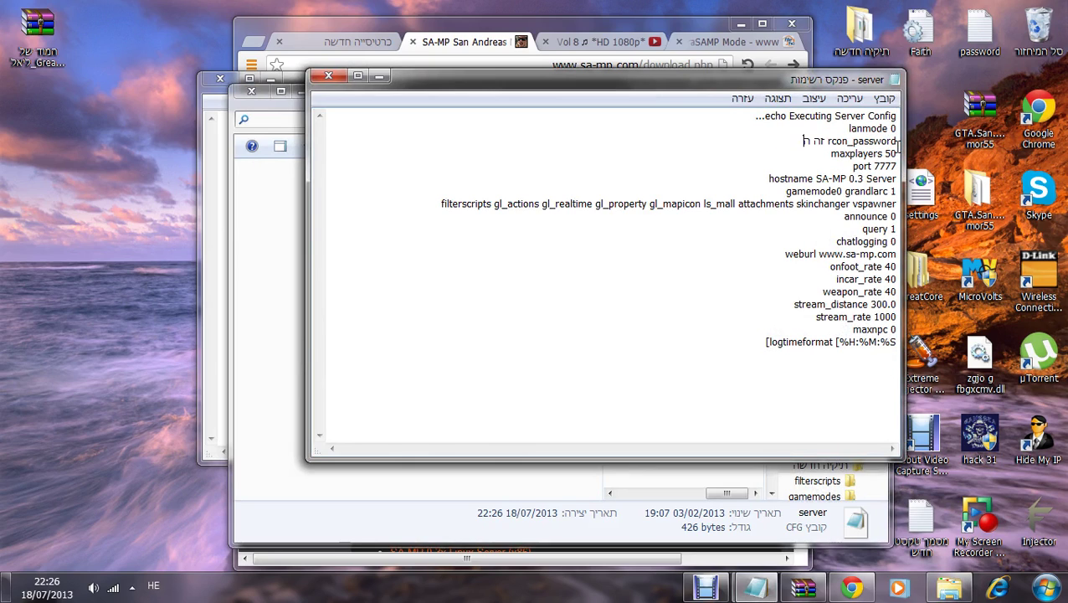
pyautogui.write('רקון זה ששוו')
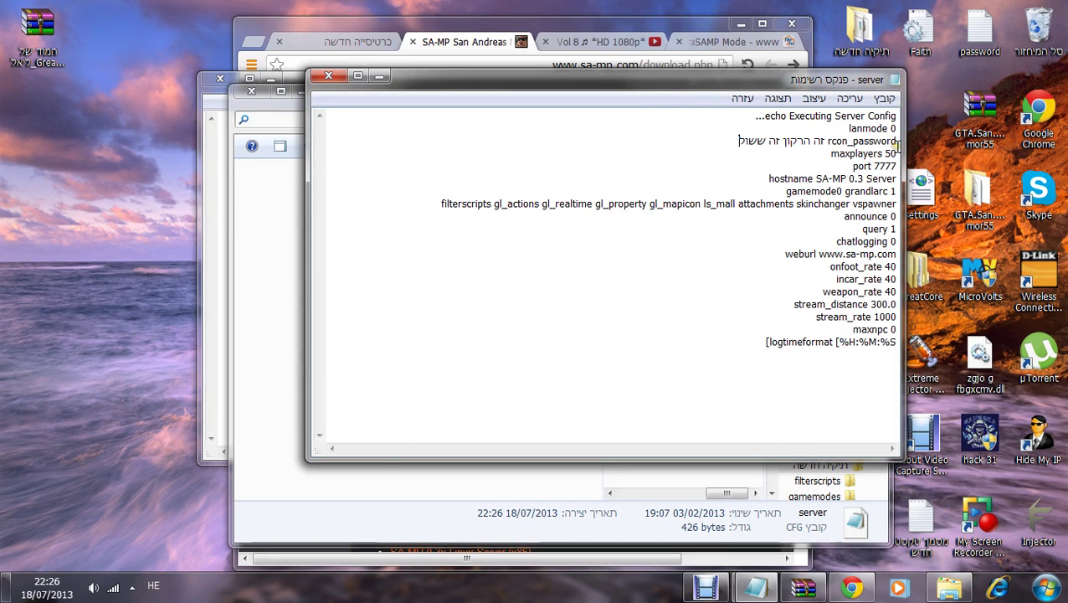
pyautogui.press('BackSpace')
pyautogui.press('BackSpace')
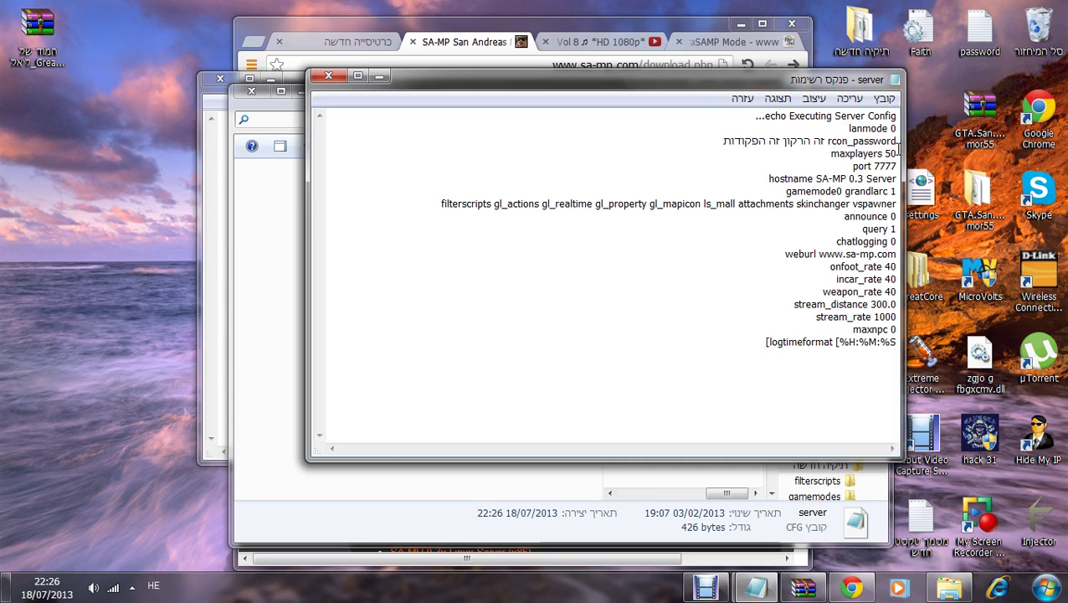
pyautogui.press('BackSpace')
pyautogui.press('BackSpace')
pyautogui.press('BackSpace')
pyautogui.press('BackSpace')
pyautogui.press('BackSpace')
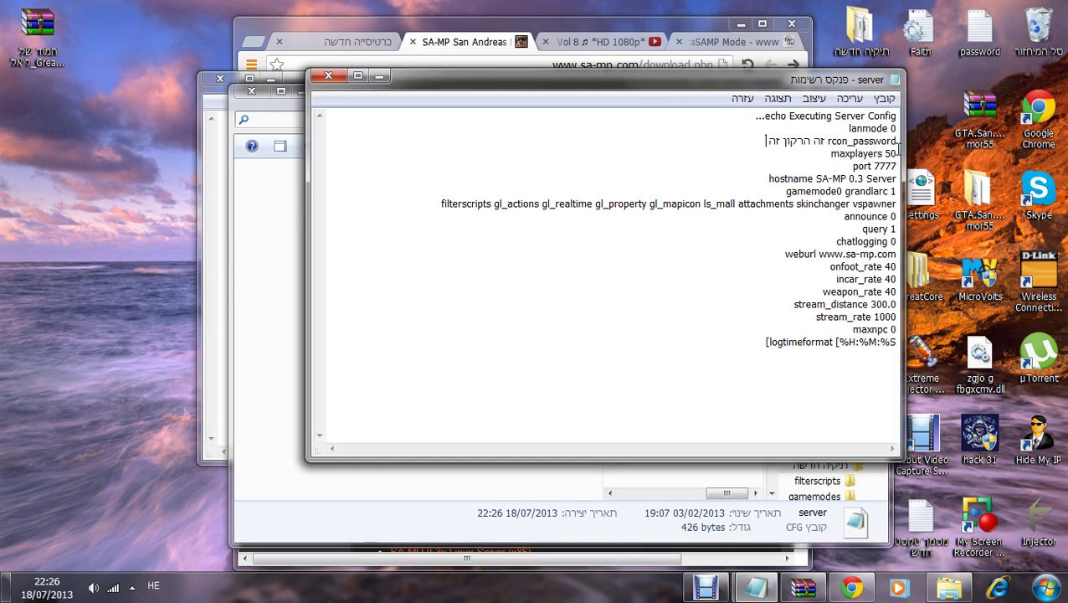
pyautogui.write('קן לימשה')
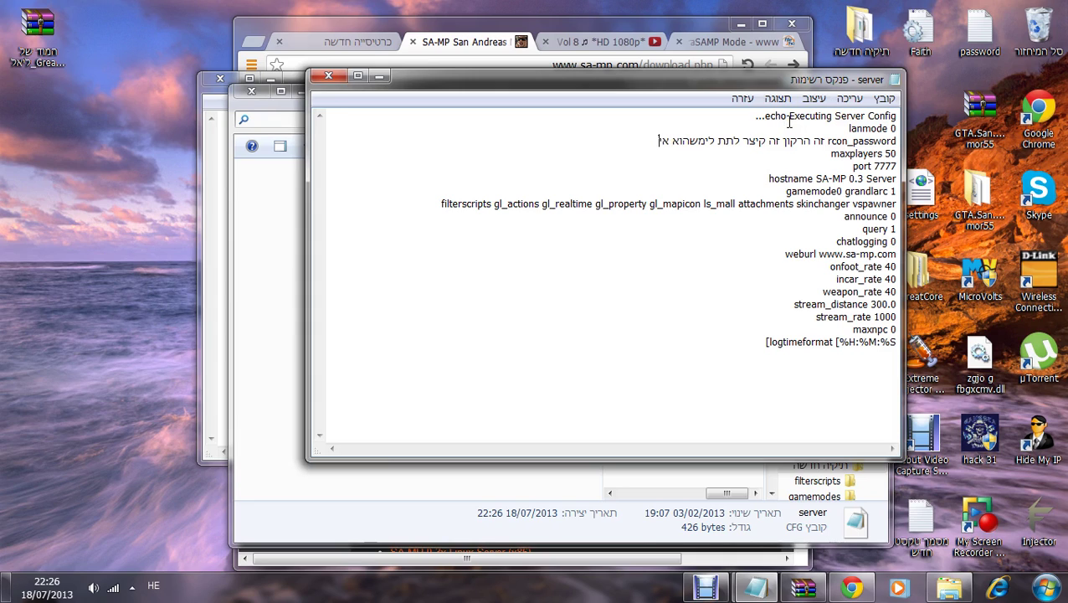
pyautogui.write('וא אדמין ב')
pyautogui.write('אנים')
pyautogui.write(' ד')
pyautogui.write('ועו')
pyautogui.write('ד כל הפקודות של')
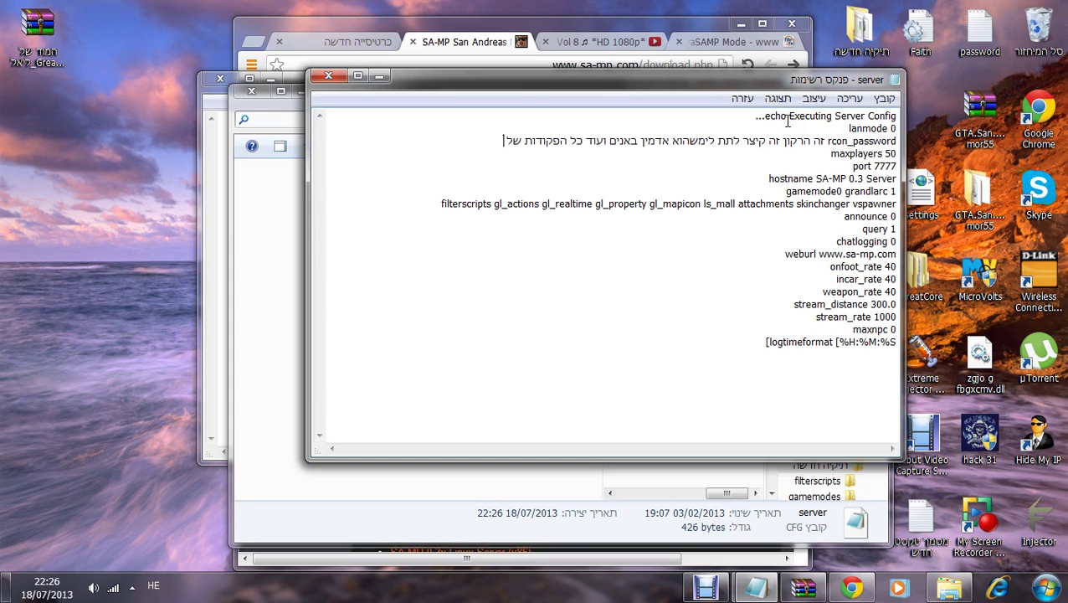
pyautogui.write(' הרקון זה CMDLIST')
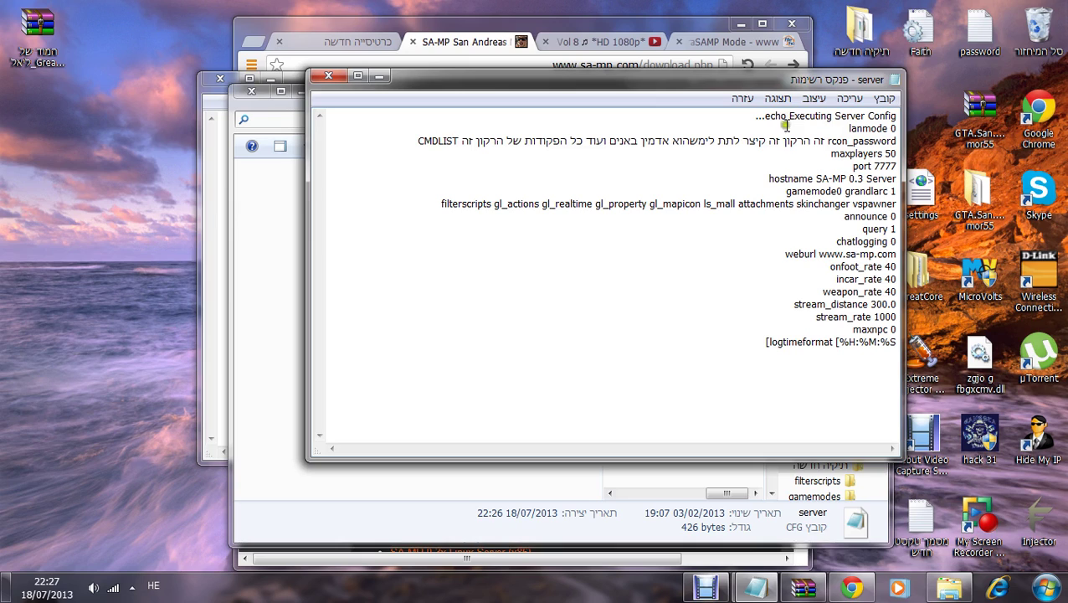
# Step: Replace the maxplayers value 50 and port 7777 with Hebrew explanations
pyautogui.doubleClick(889, 154)
pyautogui.write('כמה שחק')
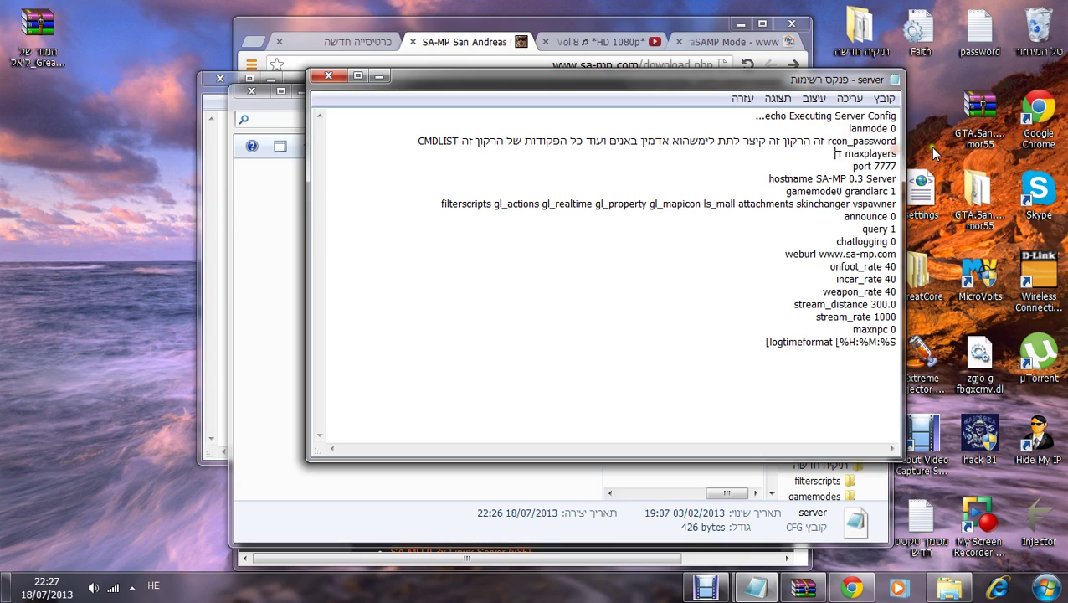
pyautogui.write('נים בה ק')
pyautogui.write('ך בשרת שלך :D')
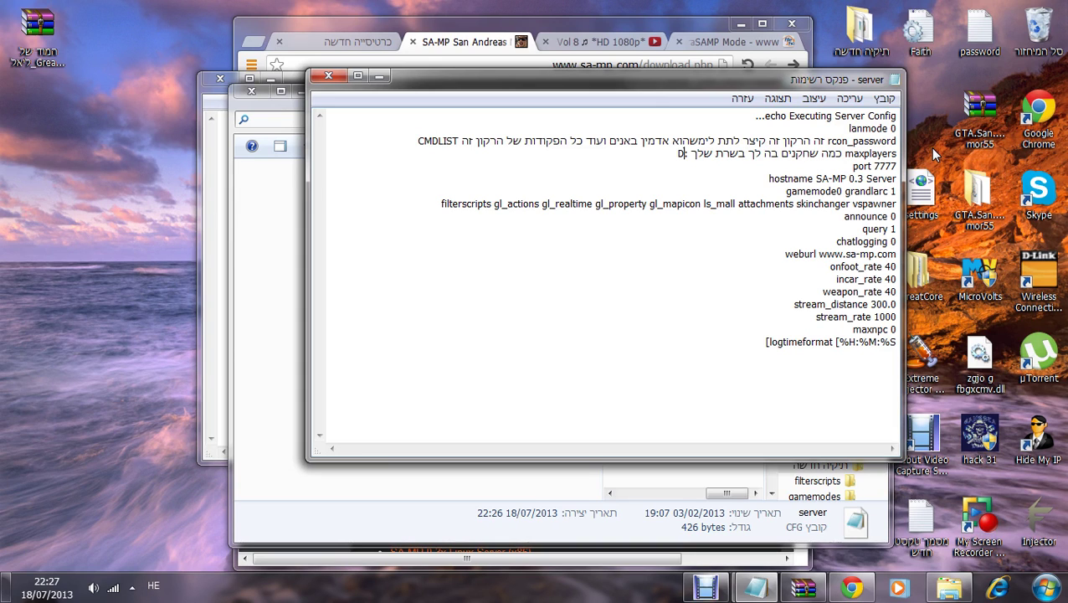
pyautogui.moveTo(874, 166); pyautogui.dragTo(901, 174)
pyautogui.write('הם')
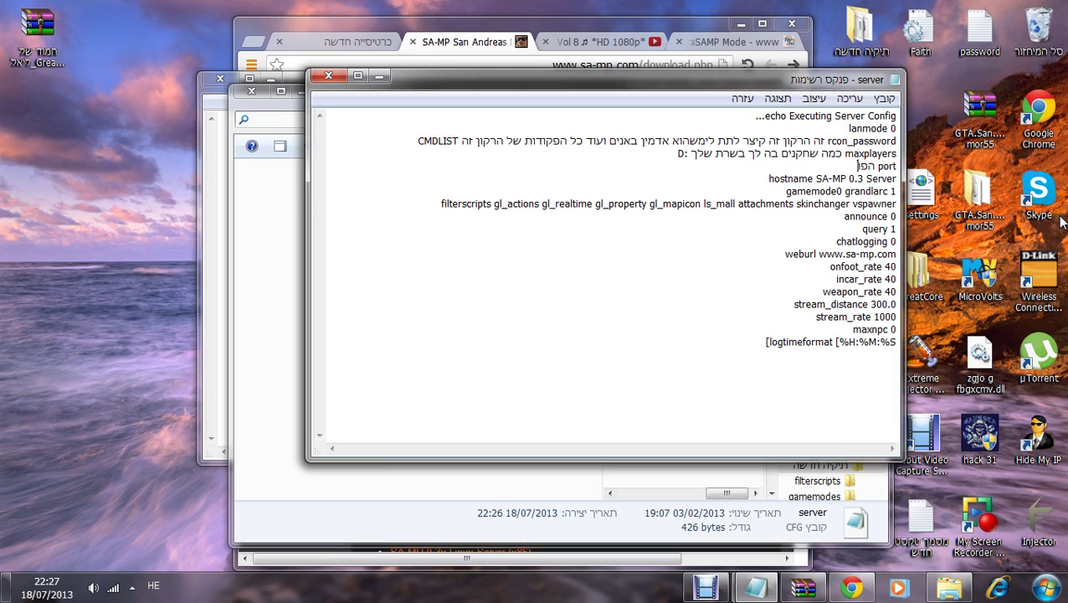
pyautogui.write('ורט שעכשיו פ')
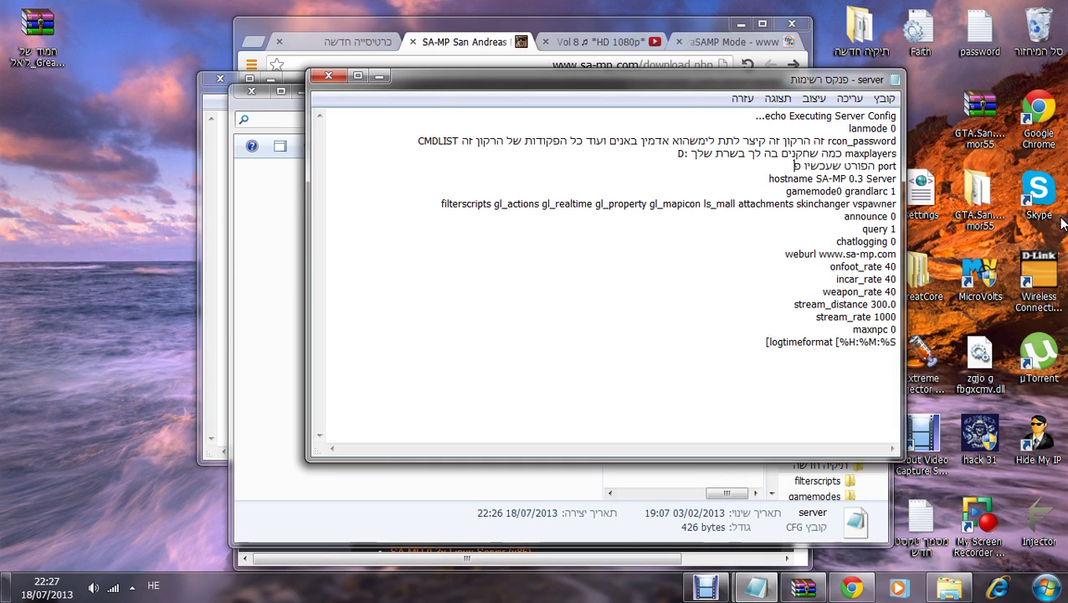
pyautogui.write('תוח זה 7777 אז זה היה 7777')
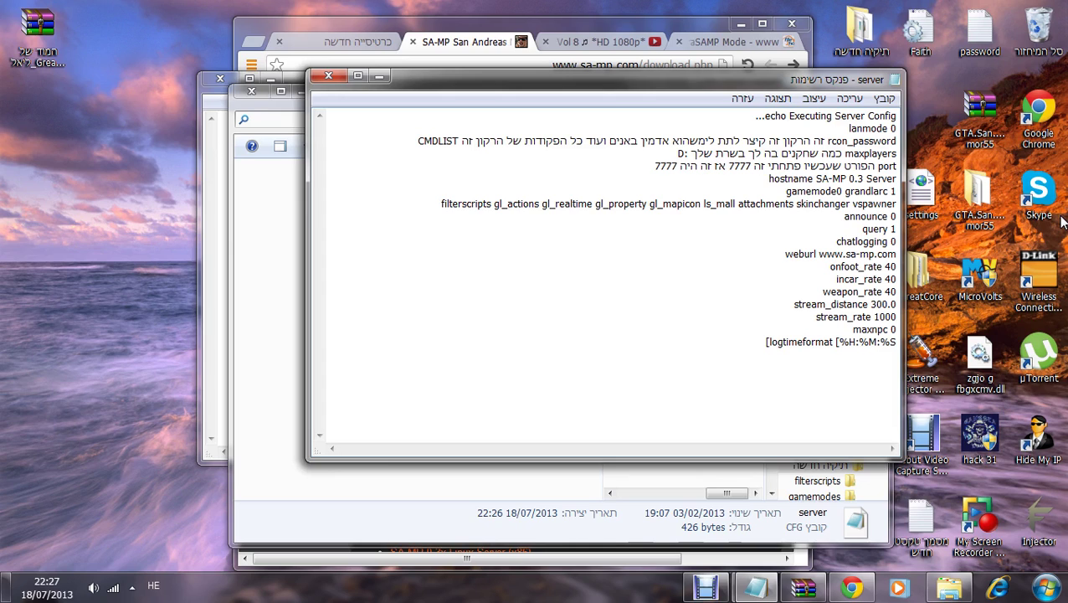
pyautogui.moveTo(816, 179); pyautogui.dragTo(895, 179)
# Step: Replace the hostname, gamemode0 (grandlarc) and filterscripts values with Hebrew notes
pyautogui.write('שם השרת שלנו')
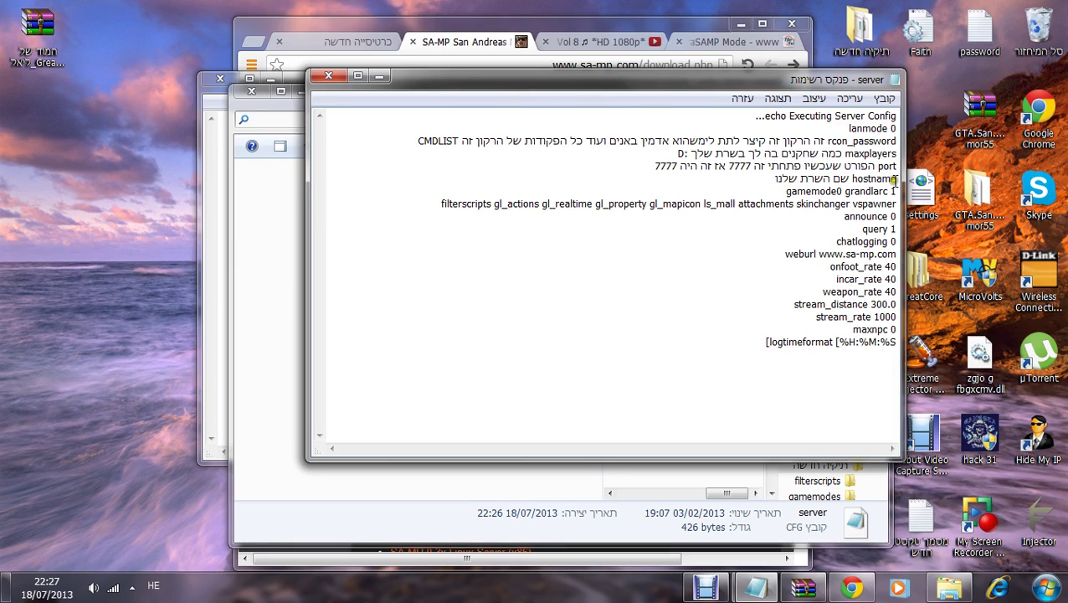
pyautogui.moveTo(843, 190); pyautogui.dragTo(889, 191)
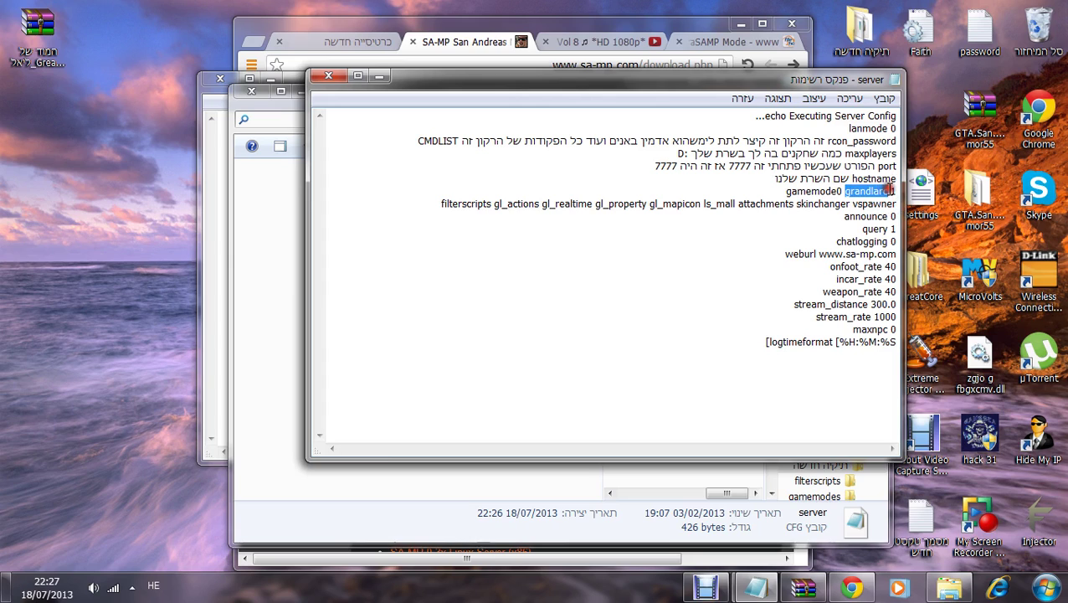
pyautogui.write('ה 1')
pyautogui.write('מוד 1')
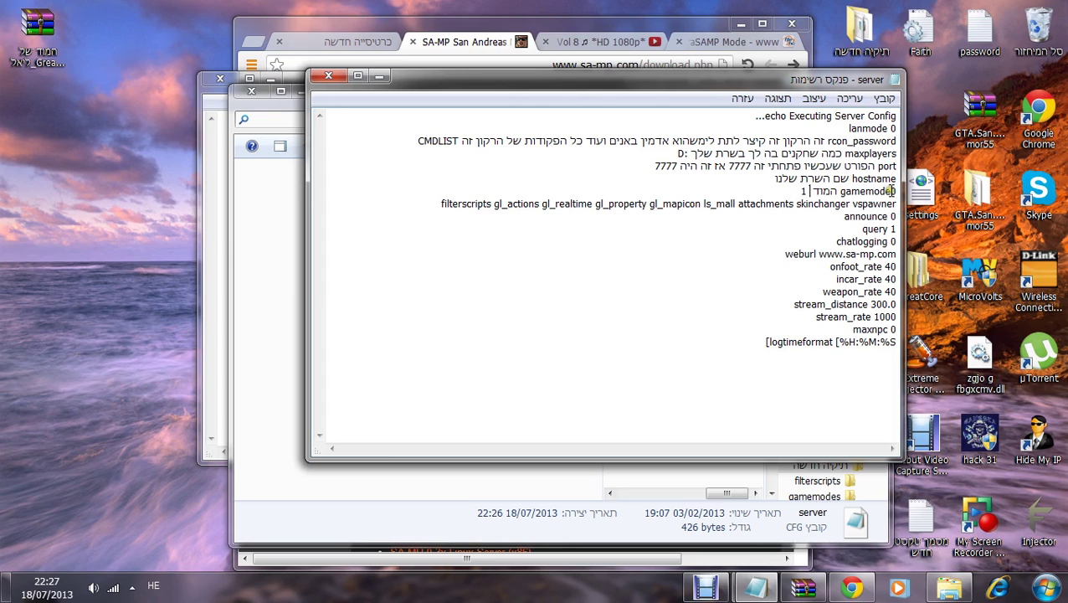
pyautogui.doubleClick(490, 203)
pyautogui.moveTo(707, 211); pyautogui.dragTo(503, 207)
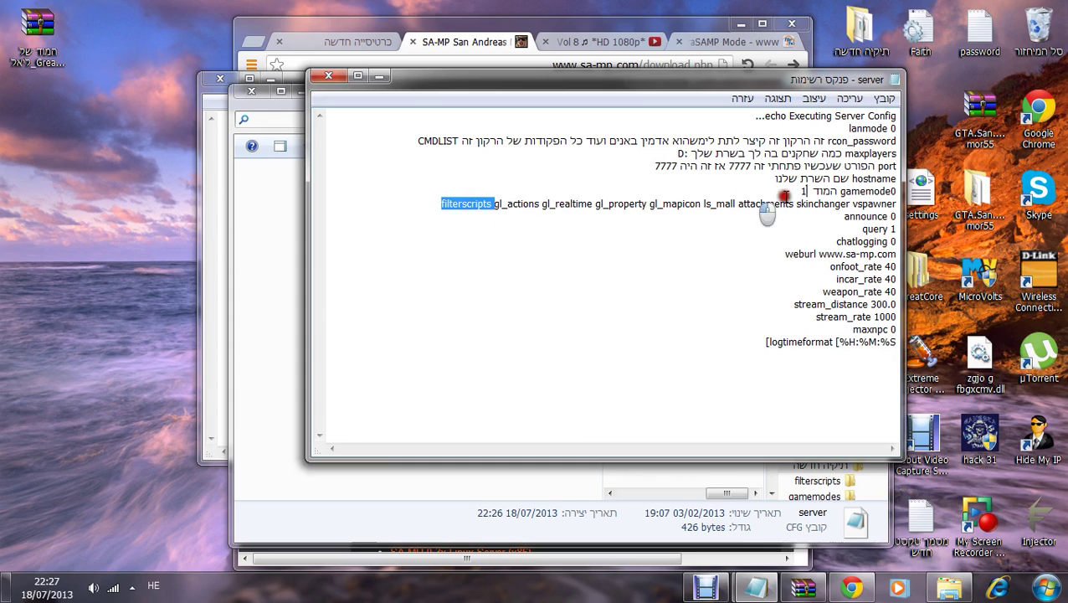
pyautogui.moveTo(924, 214); pyautogui.dragTo(896, 203)
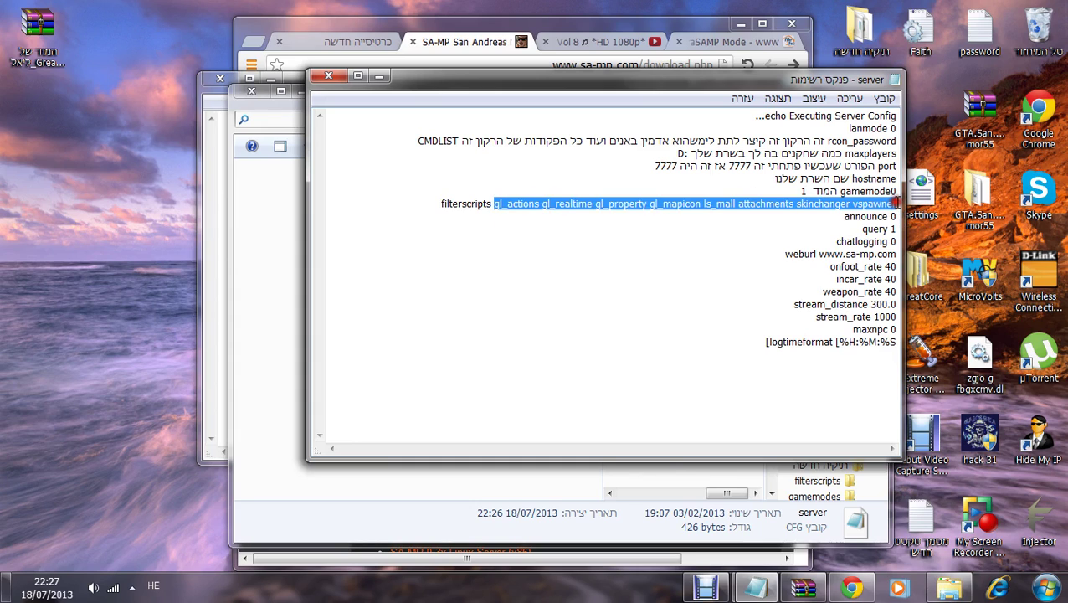
pyautogui.write('פה נשים את המוד אדמין :]')
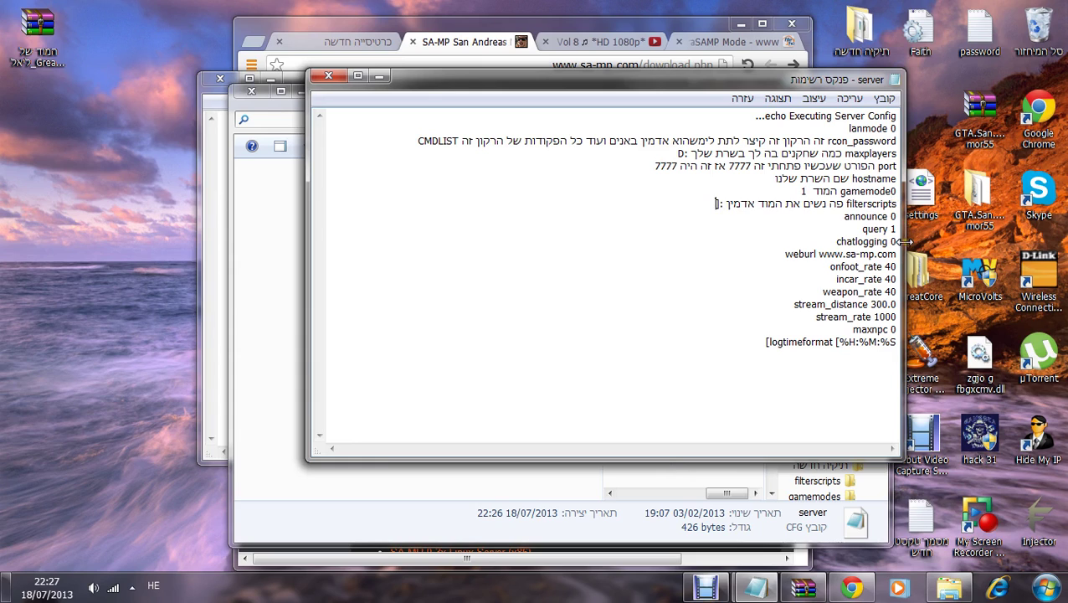
# Step: Add the Hebrew warning line 'לא לגעת בשרת' at the bottom of the file
pyautogui.hotkey('ctrl', 'a')
pyautogui.click(557, 387)
pyautogui.write('לא לגעת בשרת')
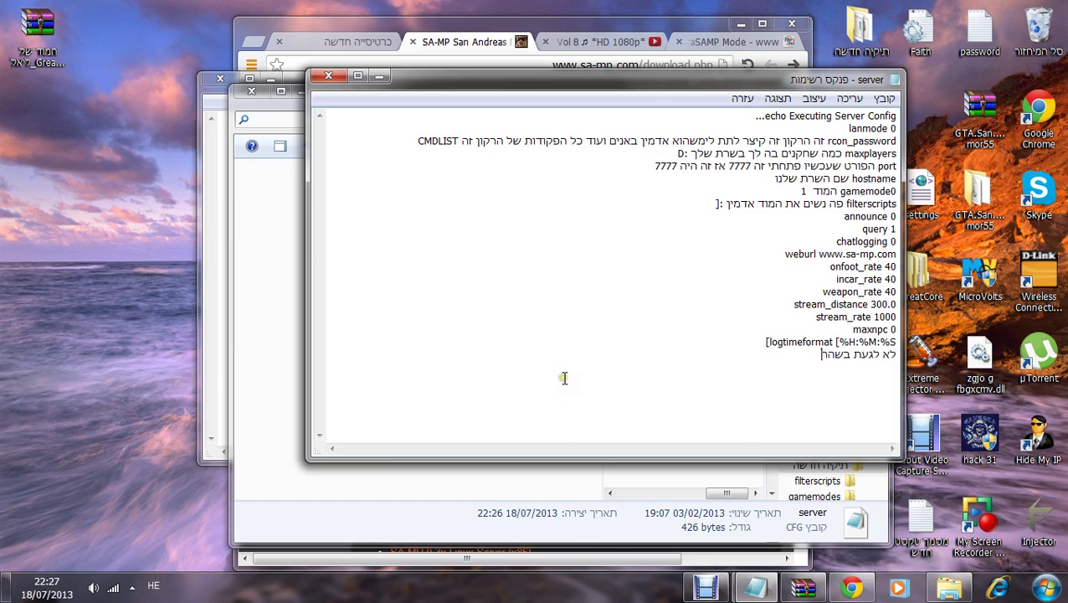
# Step: Erase all annotations in server.cfg and close it without saving
pyautogui.hotkey('ctrl', 'a')
pyautogui.press('Delete')
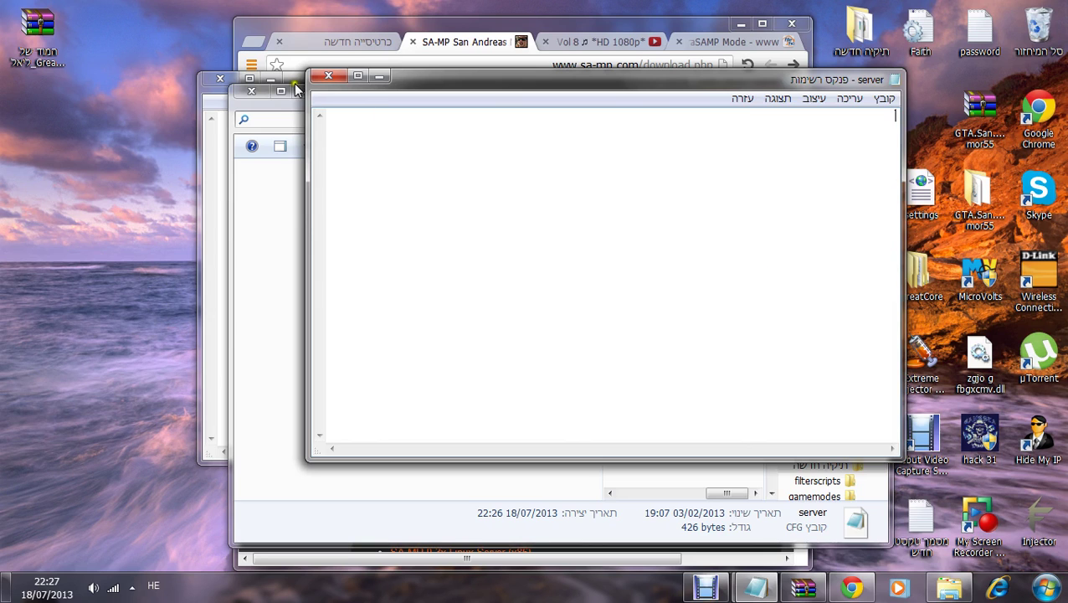
pyautogui.click(328, 77)
pyautogui.click(507, 316)
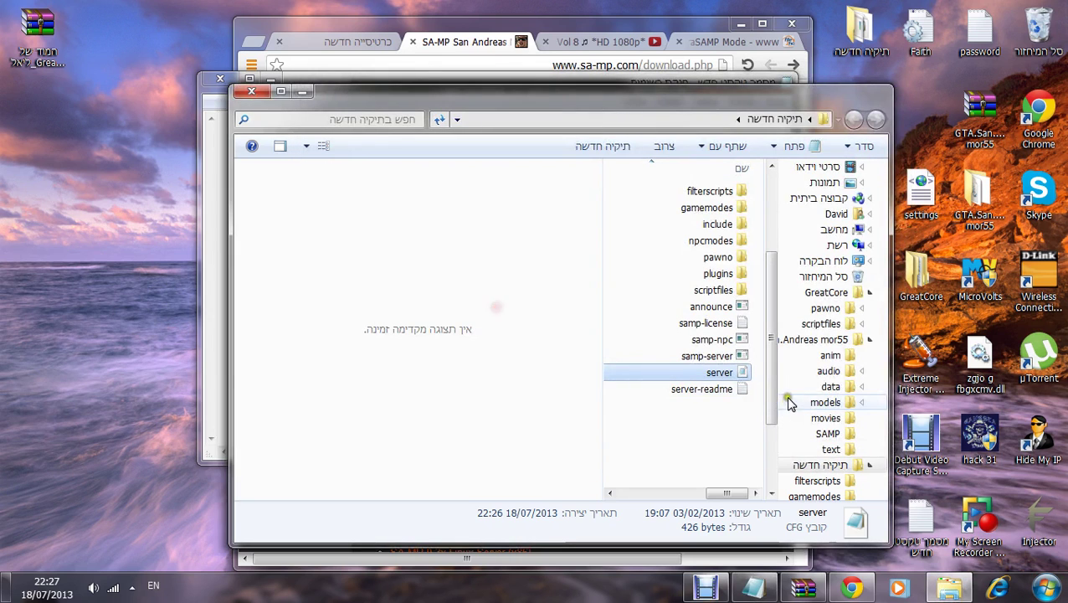
# Step: Reopen server.cfg, set a new RCON password and hostname Blaattatata, and save it
pyautogui.doubleClick(717, 374)
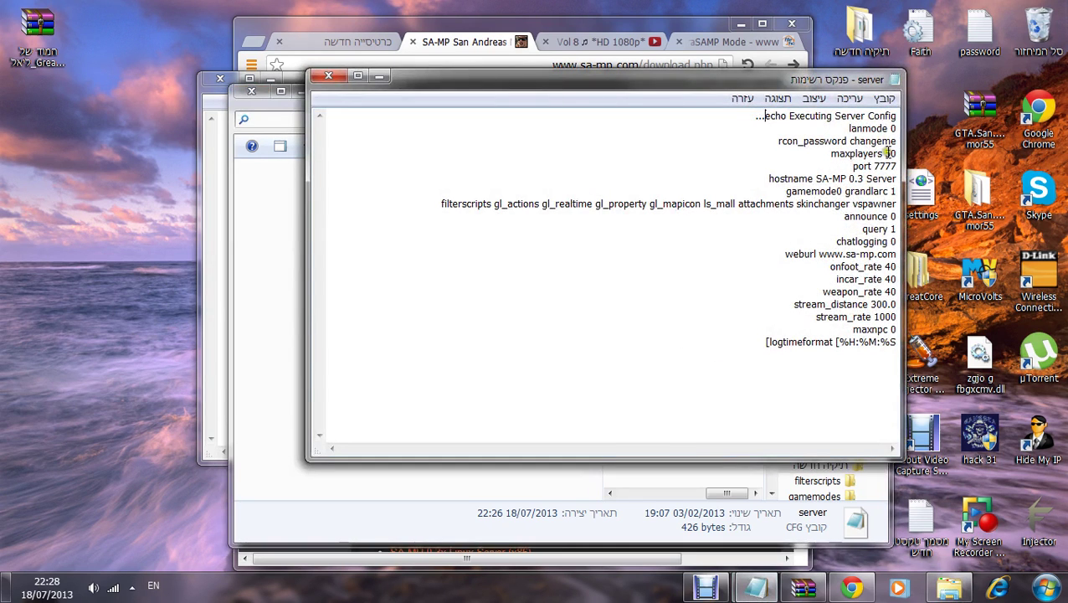
pyautogui.moveTo(850, 141); pyautogui.dragTo(897, 142)
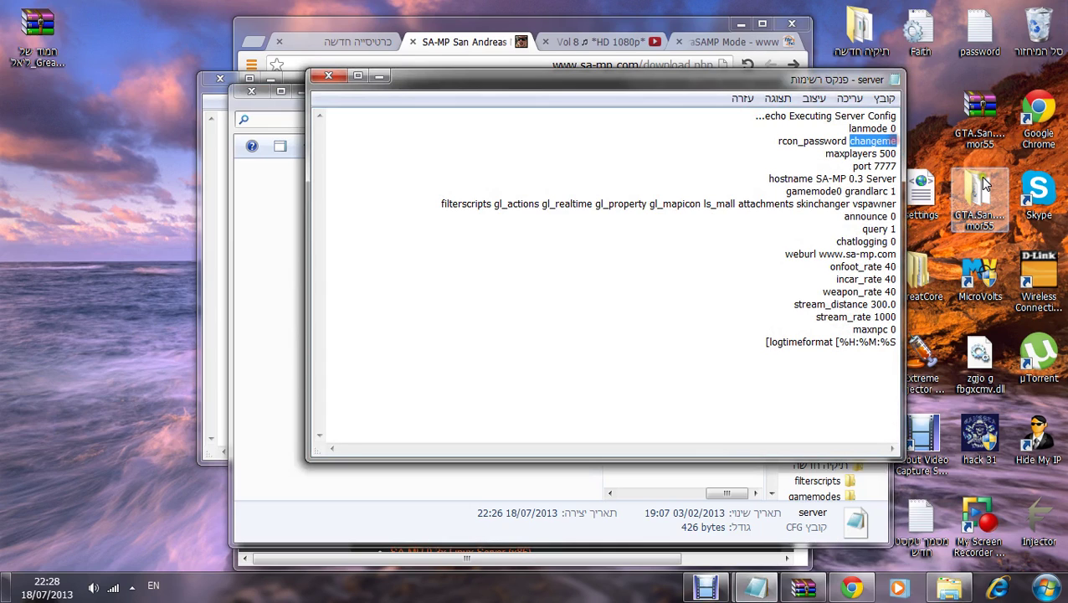
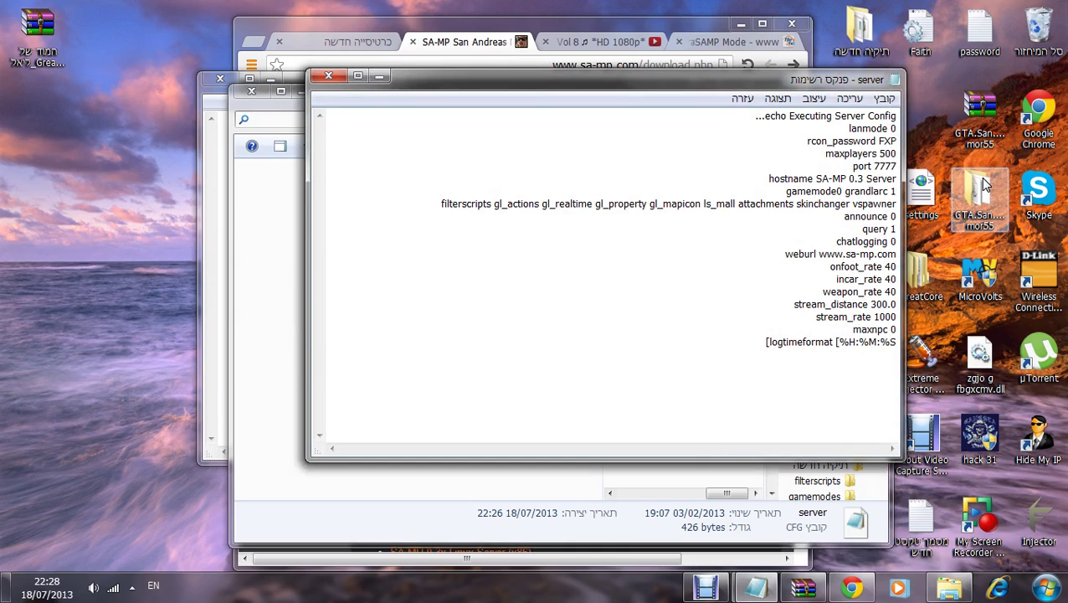
pyautogui.moveTo(817, 179); pyautogui.dragTo(895, 179)
pyautogui.write('B')
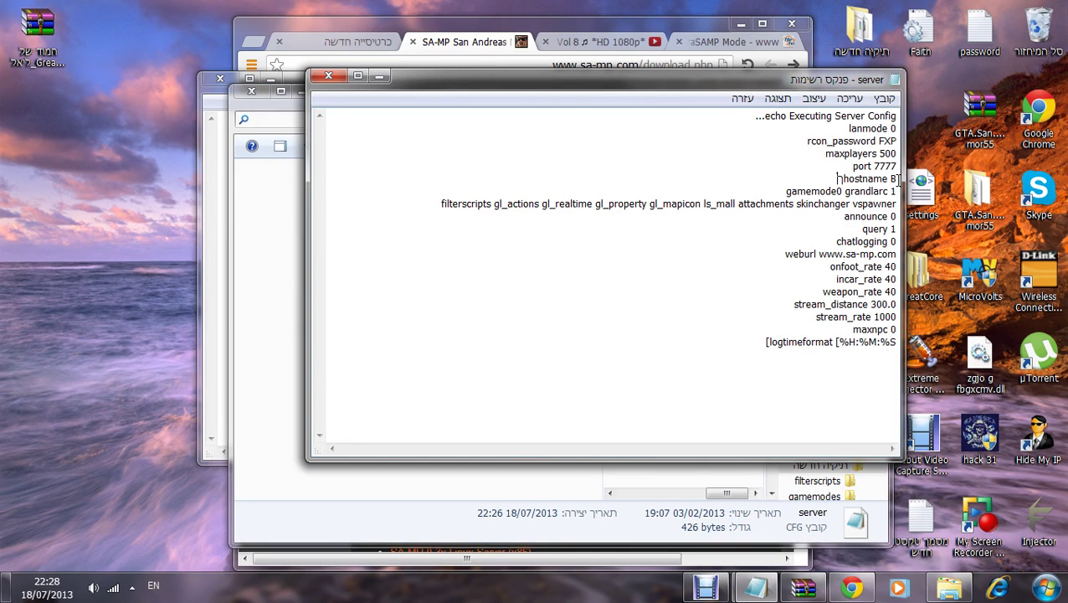
pyautogui.hotkey('alt', 'shift')
pyautogui.hotkey('alt', 'shift')
pyautogui.write('laattatata')
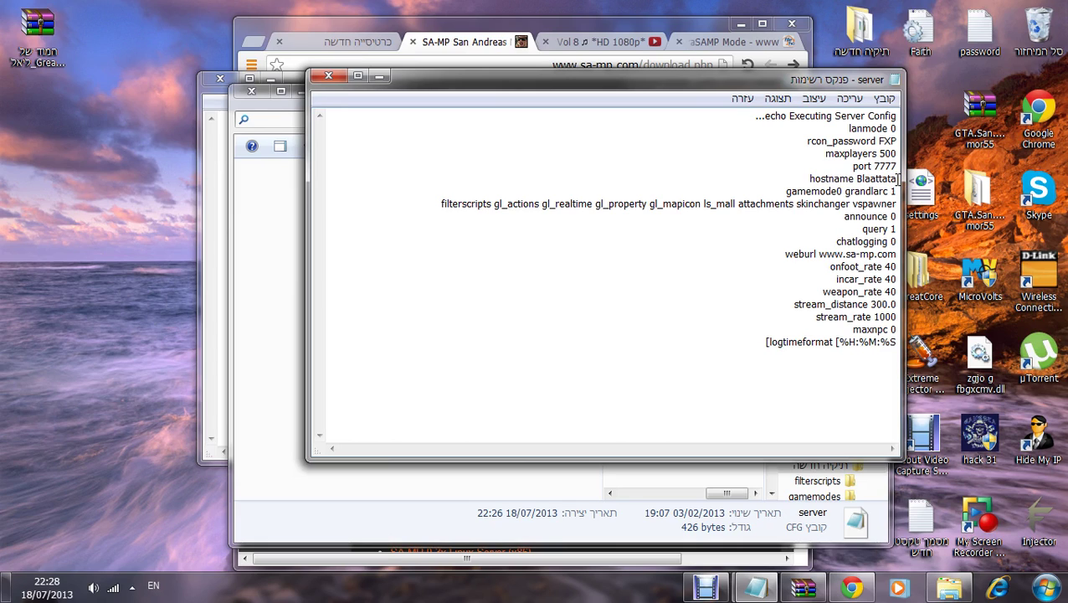
pyautogui.click(320, 79)
pyautogui.click(551, 307)
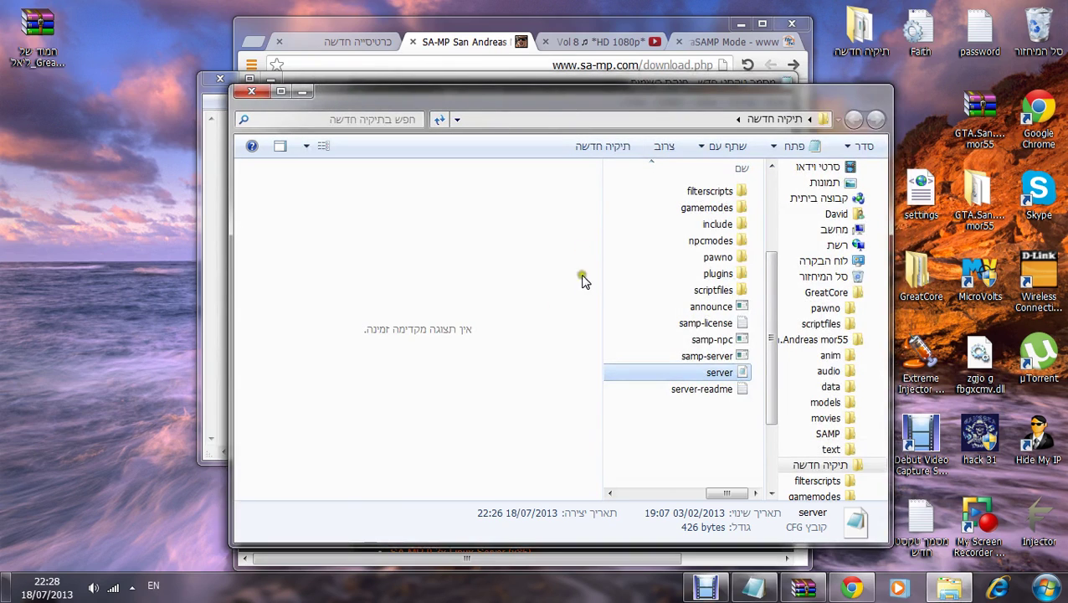
# Step: Start samp-server.exe, then type and clear a short note in a new text document
pyautogui.doubleClick(652, 360)
pyautogui.doubleClick(712, 405)
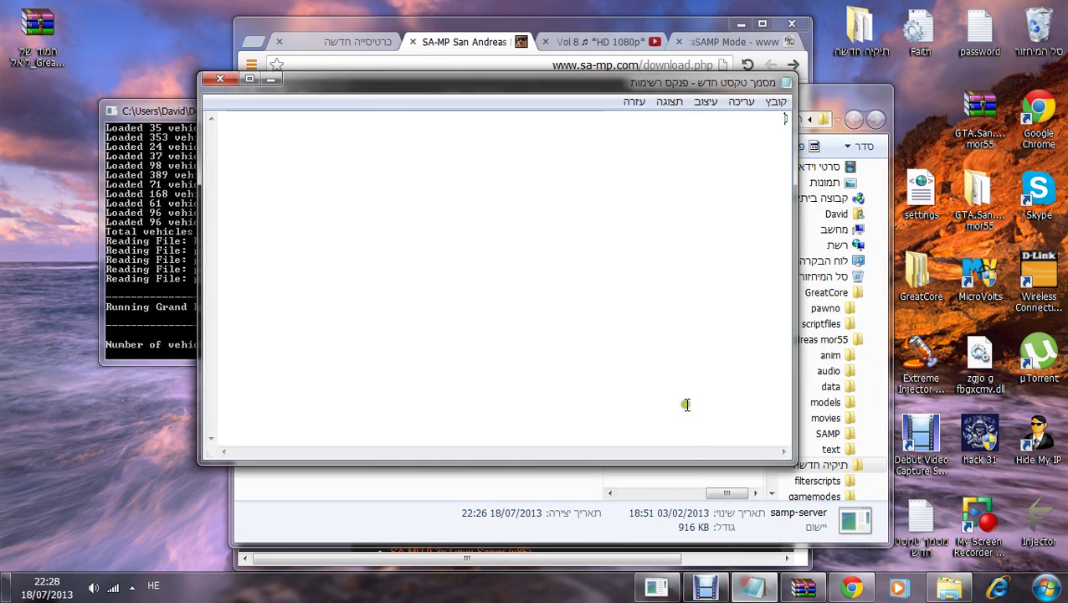
pyautogui.write('השרת שלנו רררר')
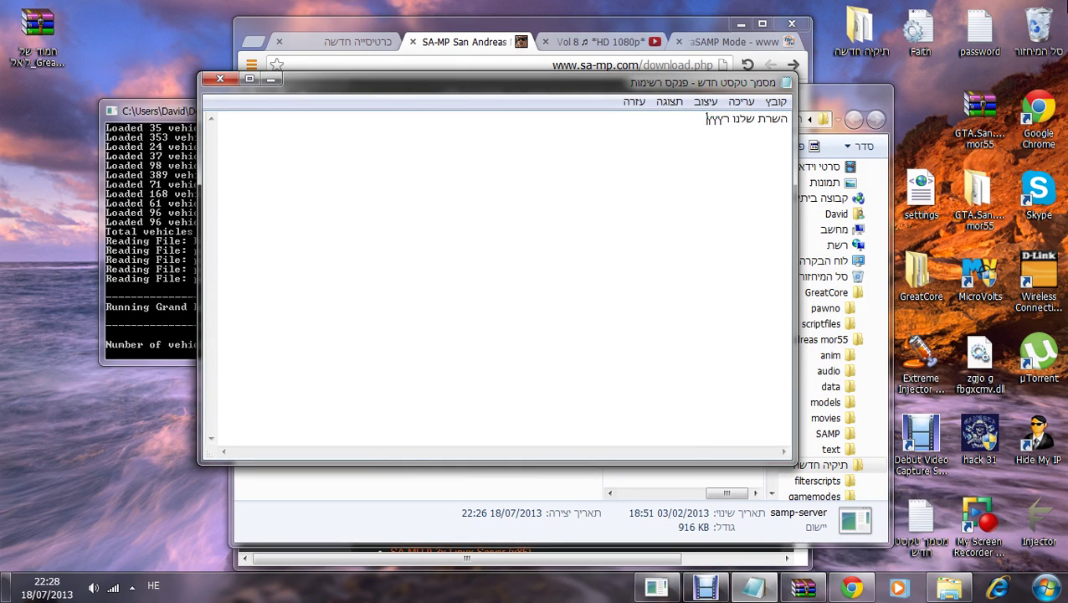
pyautogui.hotkey('ctrl', 'a')
pyautogui.press('BackSpace')
pyautogui.click(272, 79)
# Step: Launch samp.exe from the GTA.San.Andreas mor55 folder and delete a duplicate Blaattatata favourite
pyautogui.doubleClick(1005, 205)
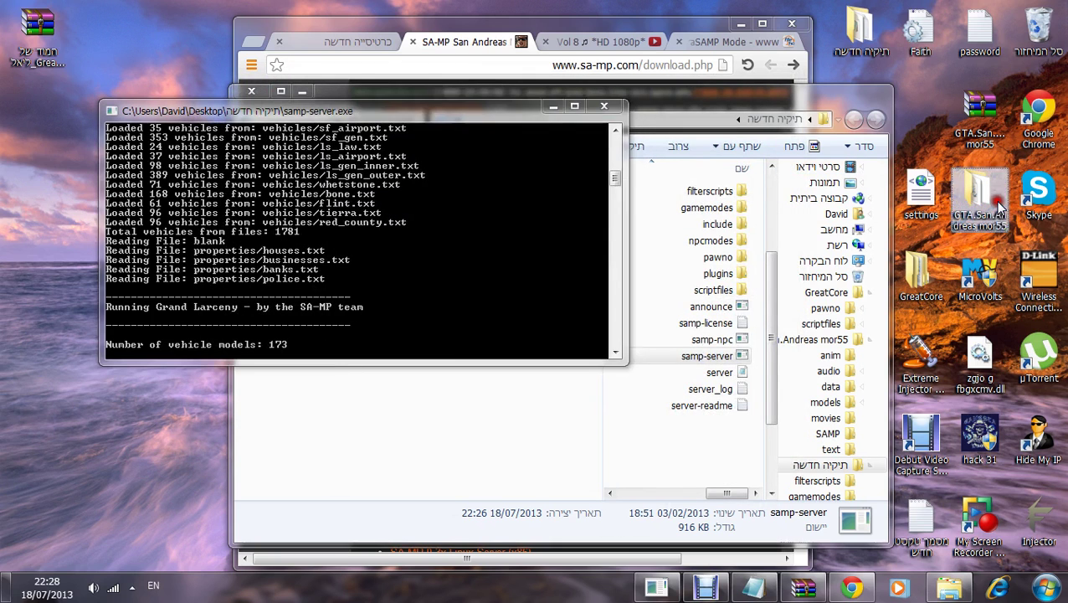
pyautogui.click(751, 494)
pyautogui.doubleClick(753, 506)
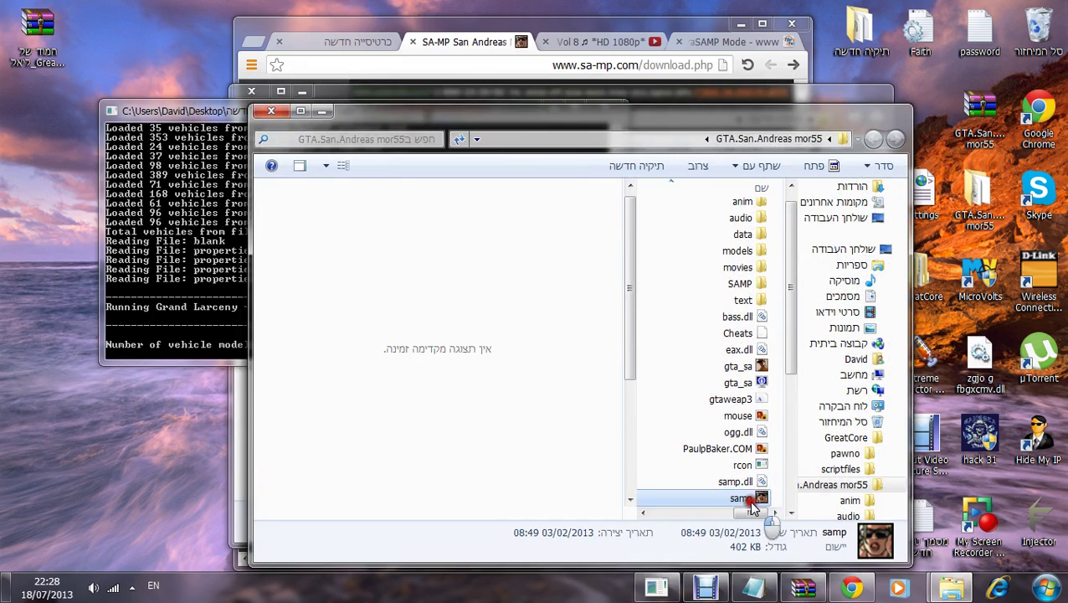
pyautogui.click(283, 208)
pyautogui.click(281, 223)
pyautogui.click(262, 115)
# Step: Delete the remaining Blaattatata favourite and remove a mistyped 'Localhos' entry
pyautogui.click(267, 208)
pyautogui.click(261, 115)
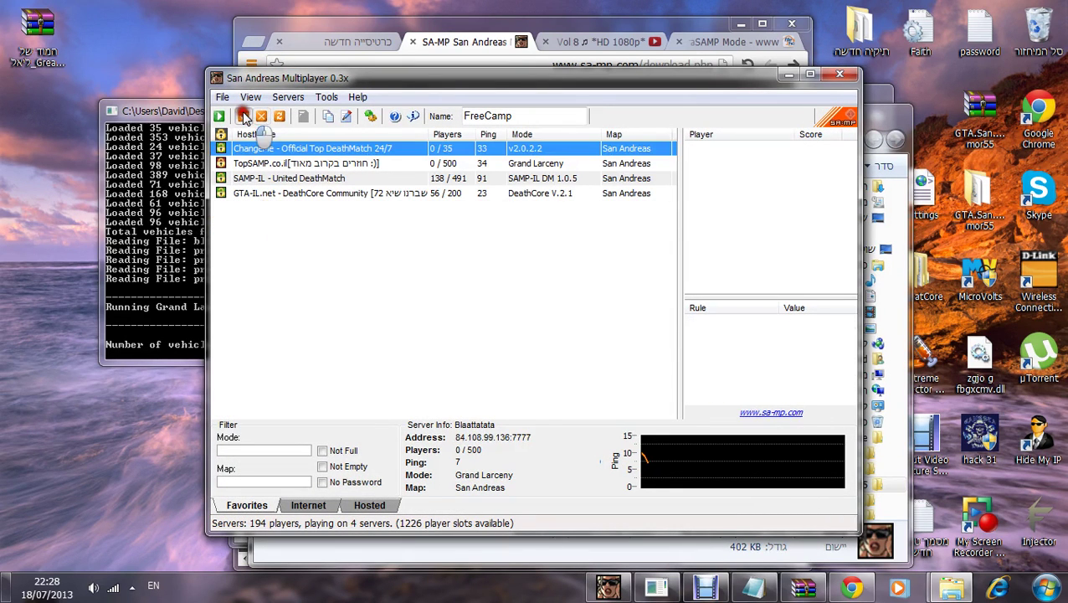
pyautogui.click(243, 116)
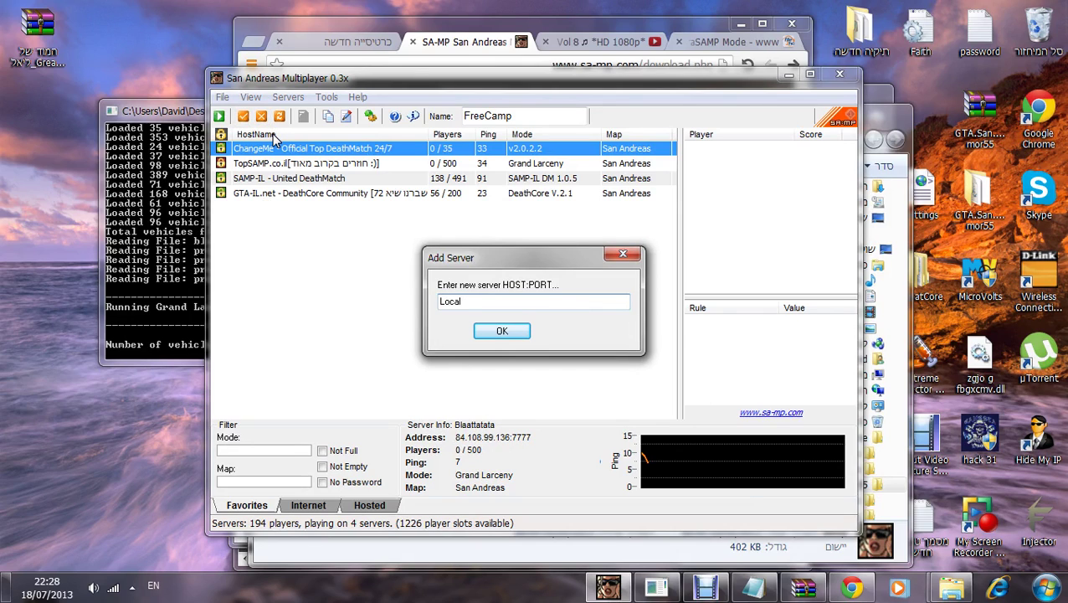
pyautogui.write('Localhos')
pyautogui.press('Return')
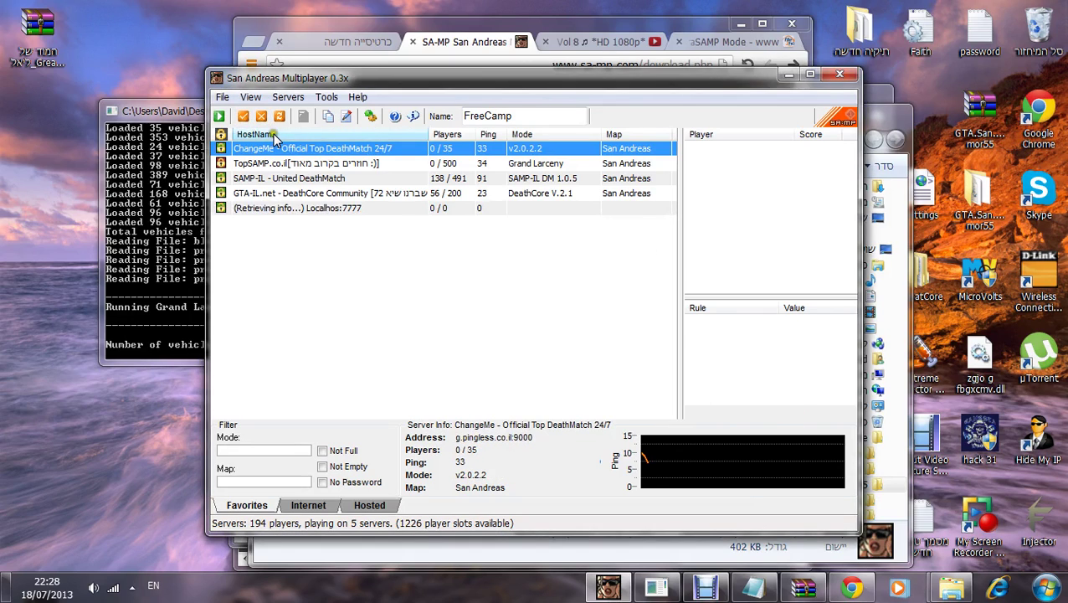
pyautogui.click(295, 209)
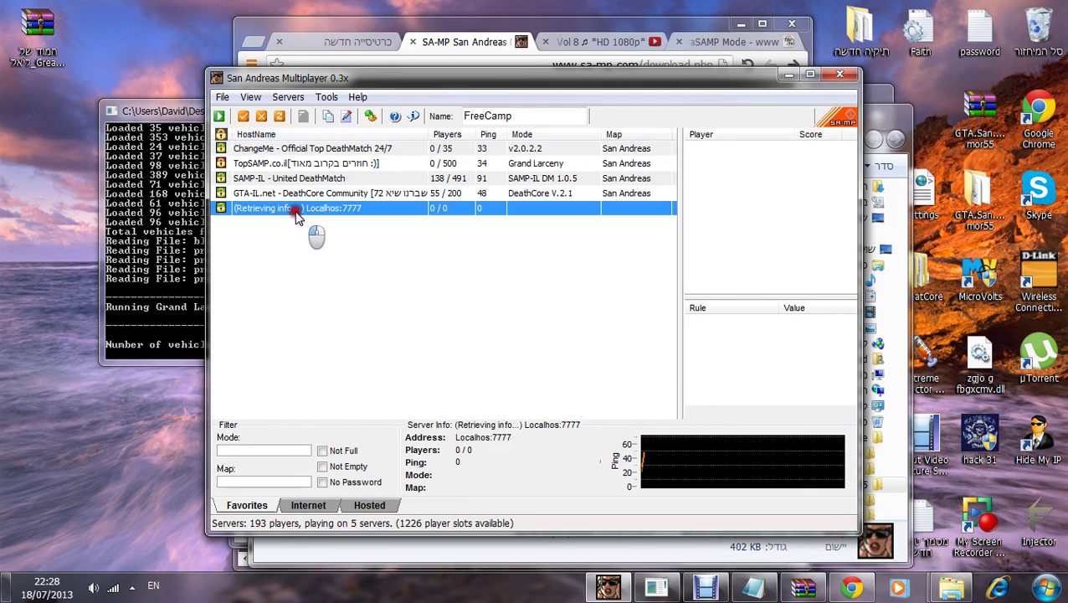
pyautogui.press('Delete')
# Step: Add localhost as a server favourite, then open a new Chrome tab
pyautogui.click(243, 115)
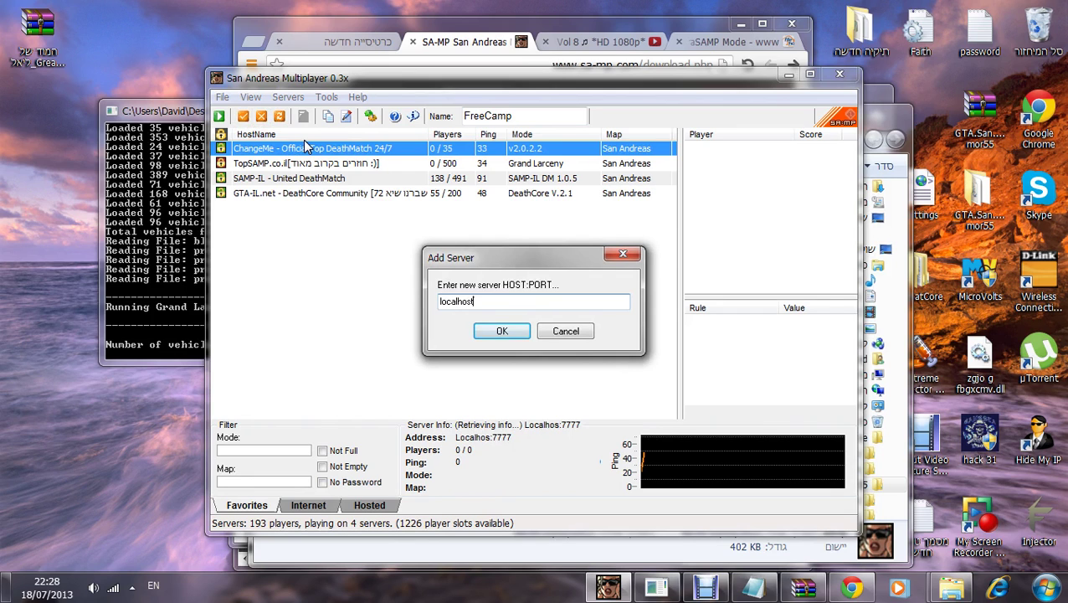
pyautogui.write('localhost')
pyautogui.press('Return')
pyautogui.click(308, 209)
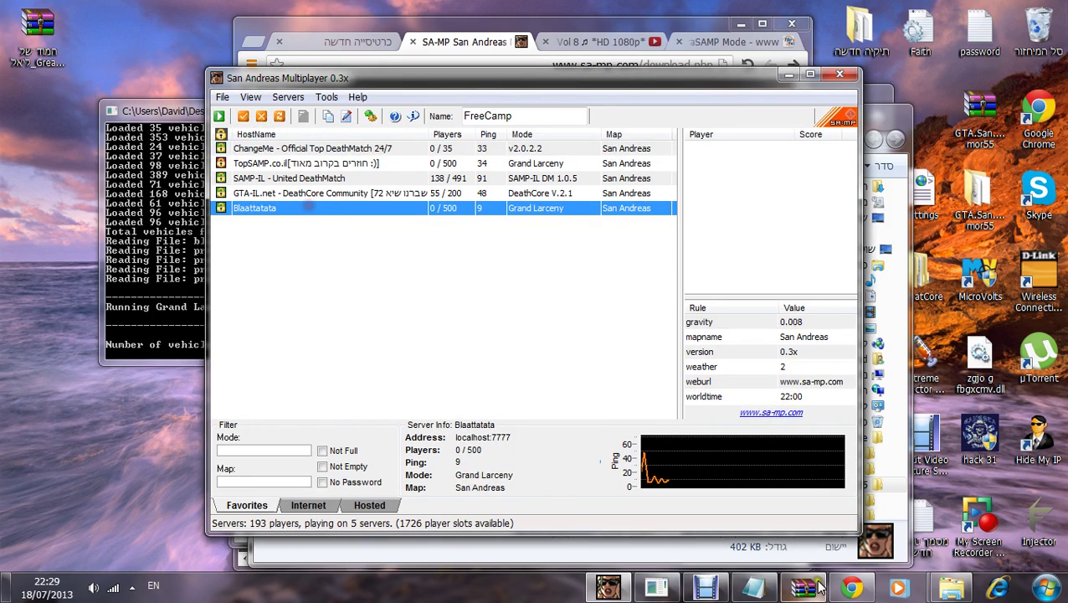
pyautogui.click(851, 589)
pyautogui.click(360, 42)
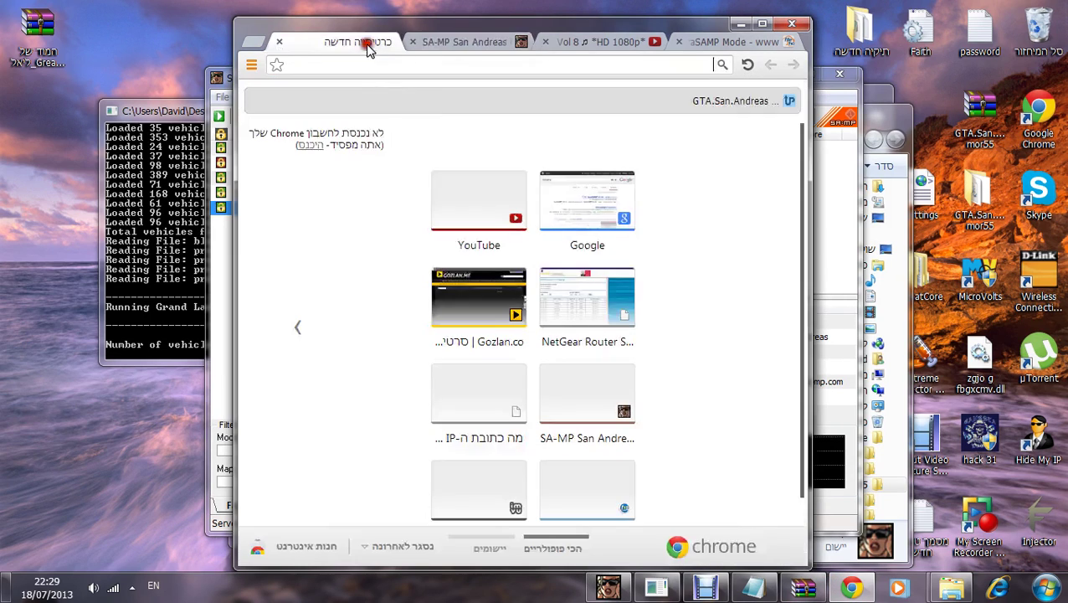
# Step: Look up the public IP address on the maip.co.il site
pyautogui.click(413, 74)
pyautogui.write('maip')
pyautogui.press('Return')
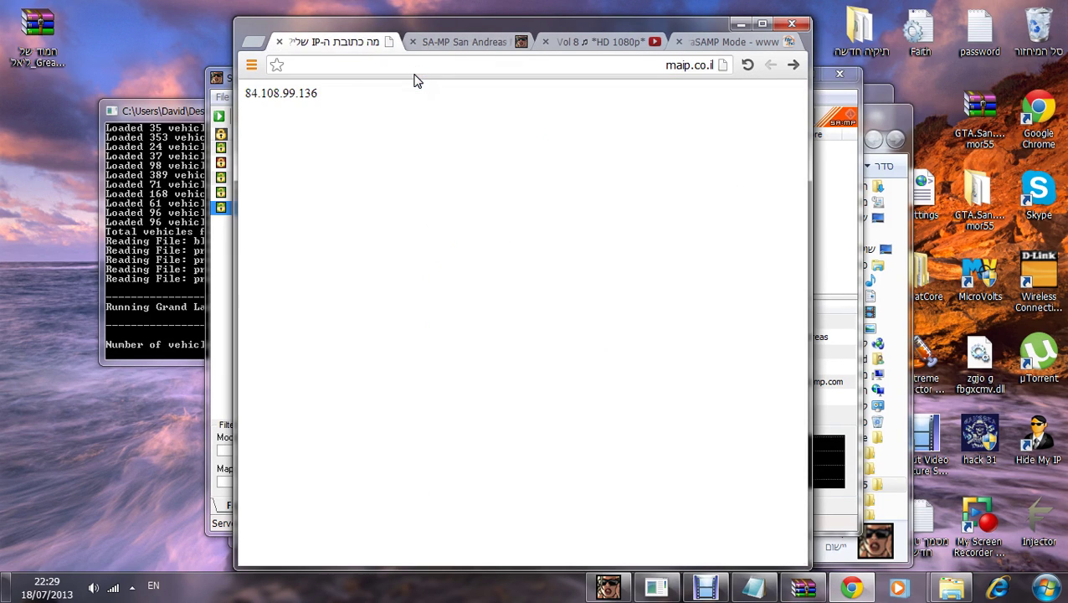
pyautogui.moveTo(355, 90); pyautogui.dragTo(244, 93)
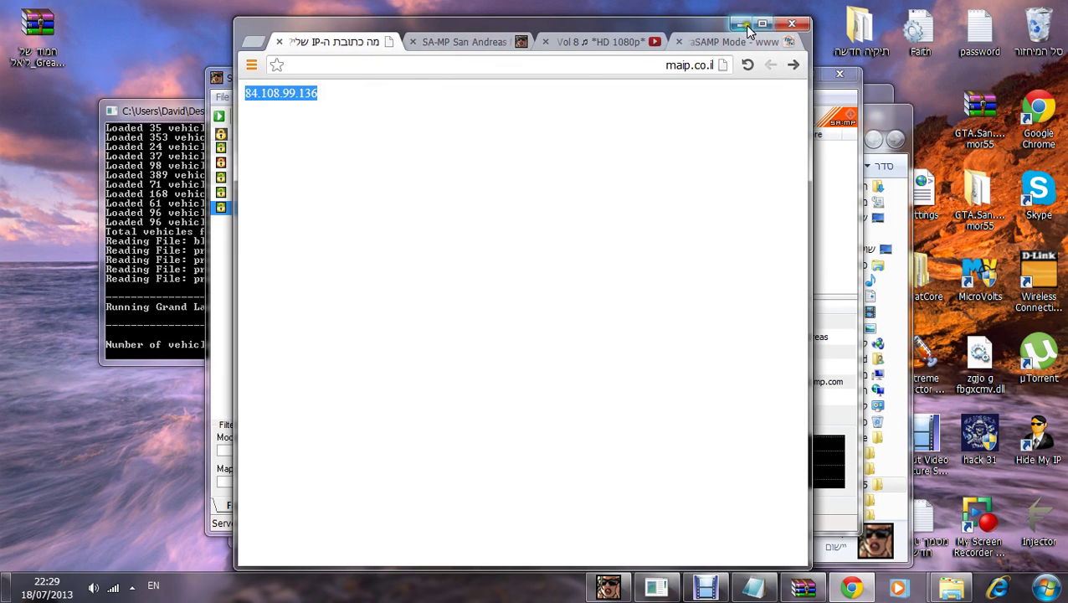
# Step: Add the public IP with port 7777 as a favourite and check its properties
pyautogui.click(746, 24)
pyautogui.click(243, 115)
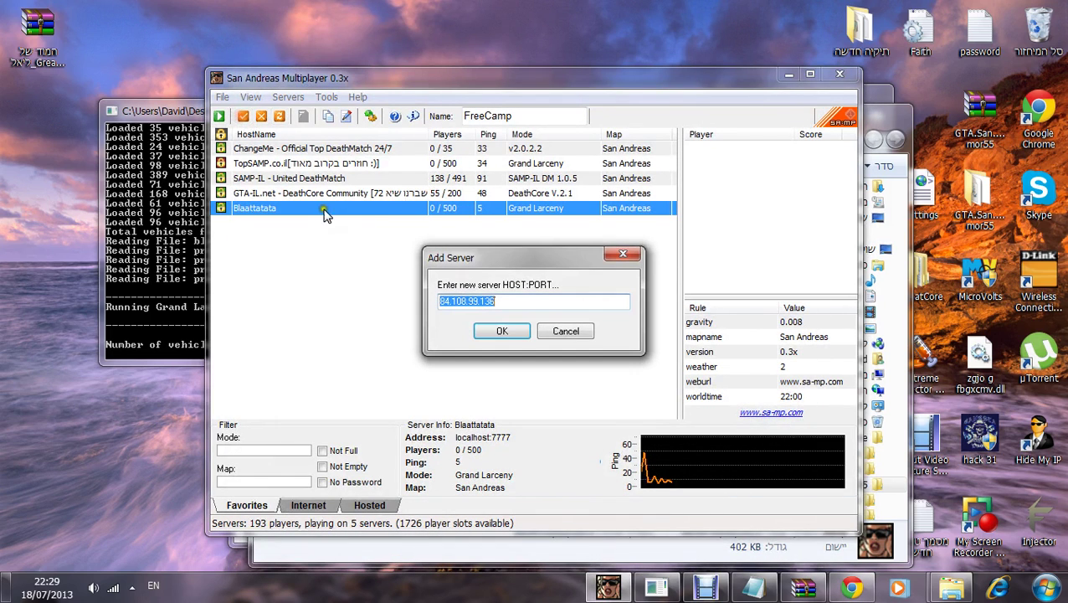
pyautogui.press('End')
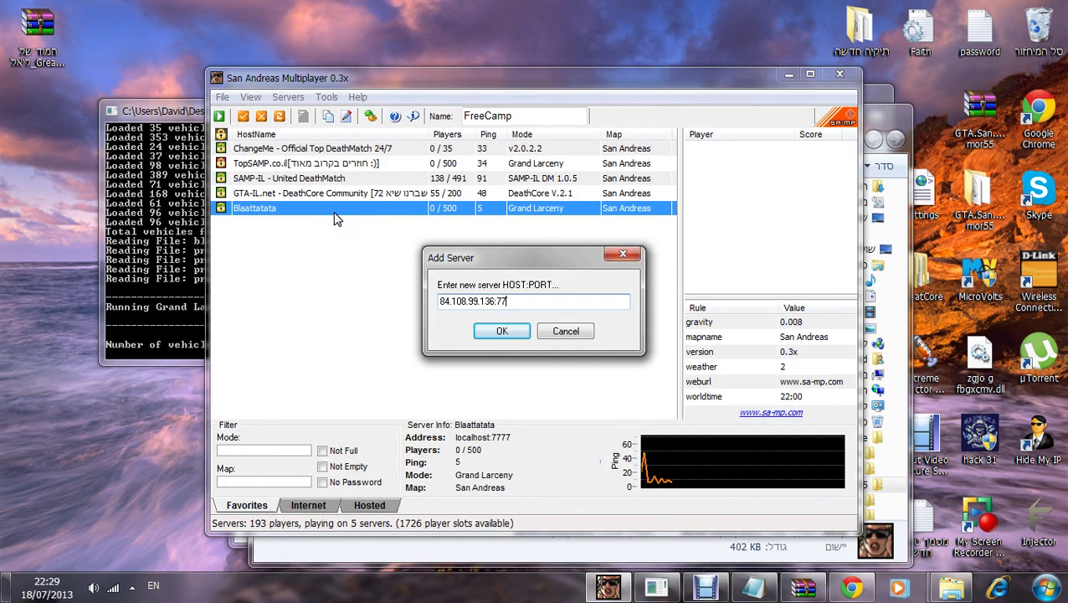
pyautogui.write(':7777')
pyautogui.press('Return')
pyautogui.click(339, 224)
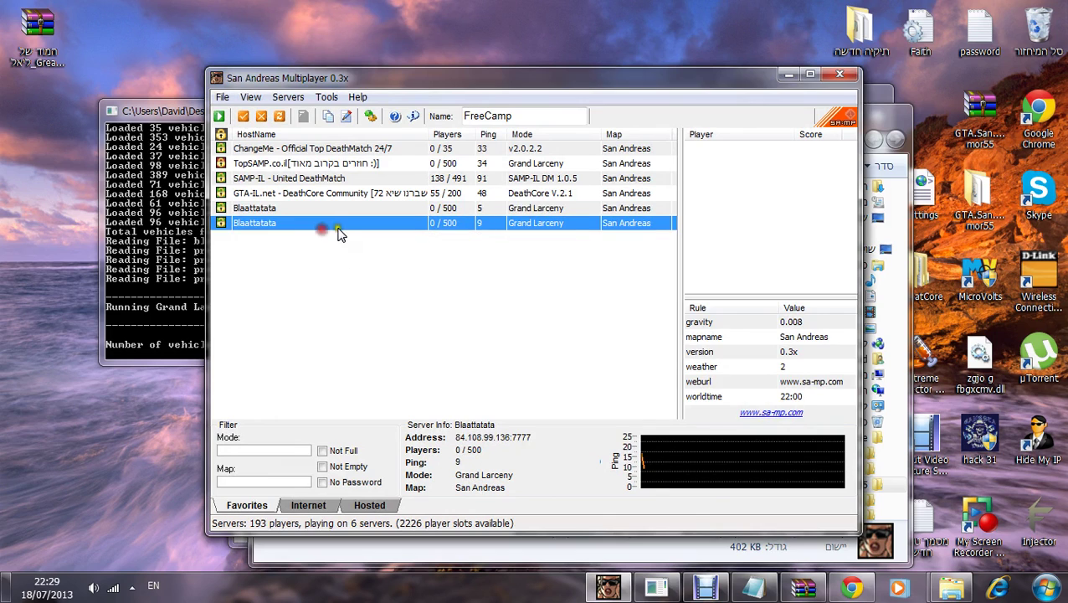
pyautogui.doubleClick(345, 227)
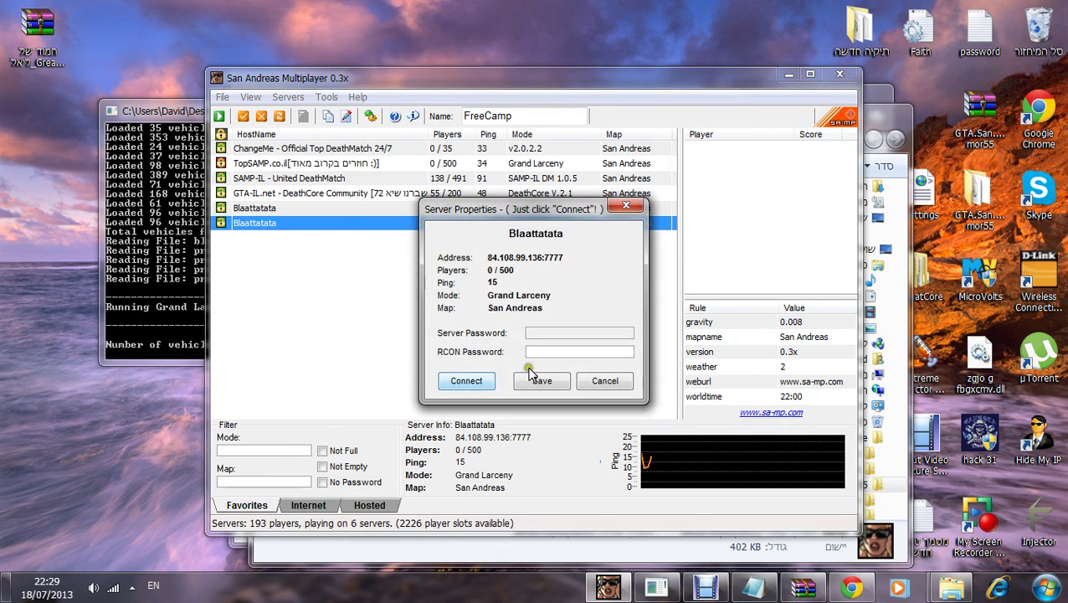
pyautogui.click(606, 382)
pyautogui.click(705, 586)
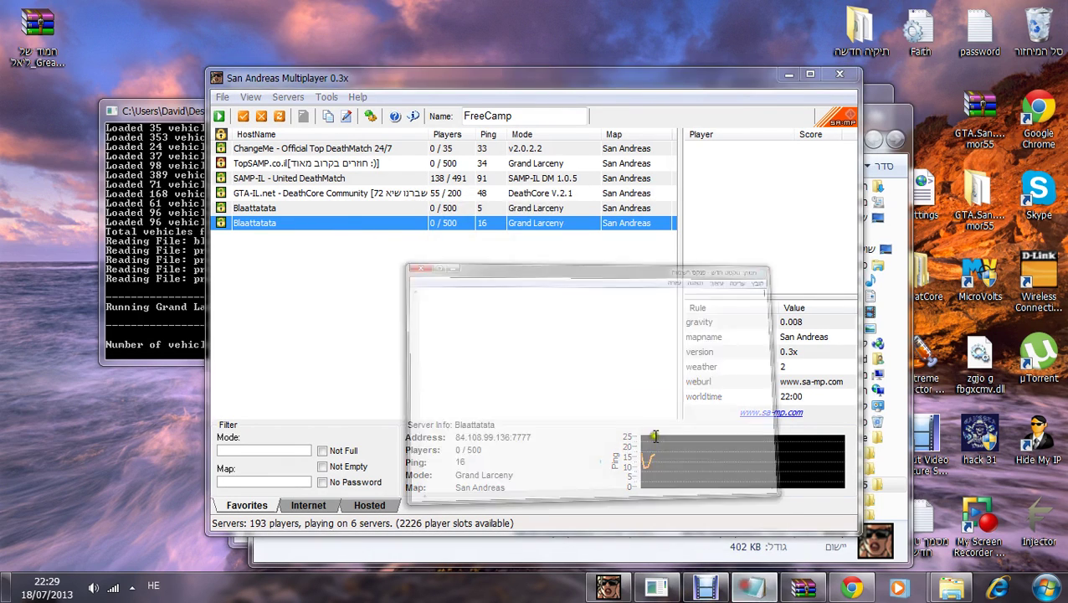
pyautogui.click(519, 283)
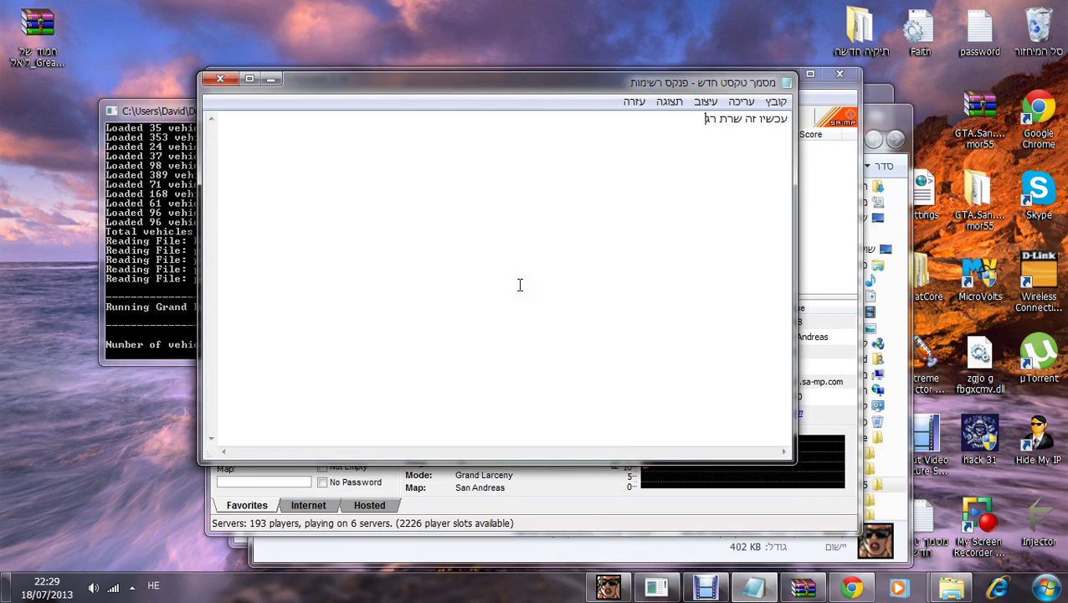
# Step: Replace the note's old lines with 'יאללה בוא נוריד D:' and bring Chrome back
pyautogui.hotkey('ctrl', 'a')
pyautogui.press('Delete')
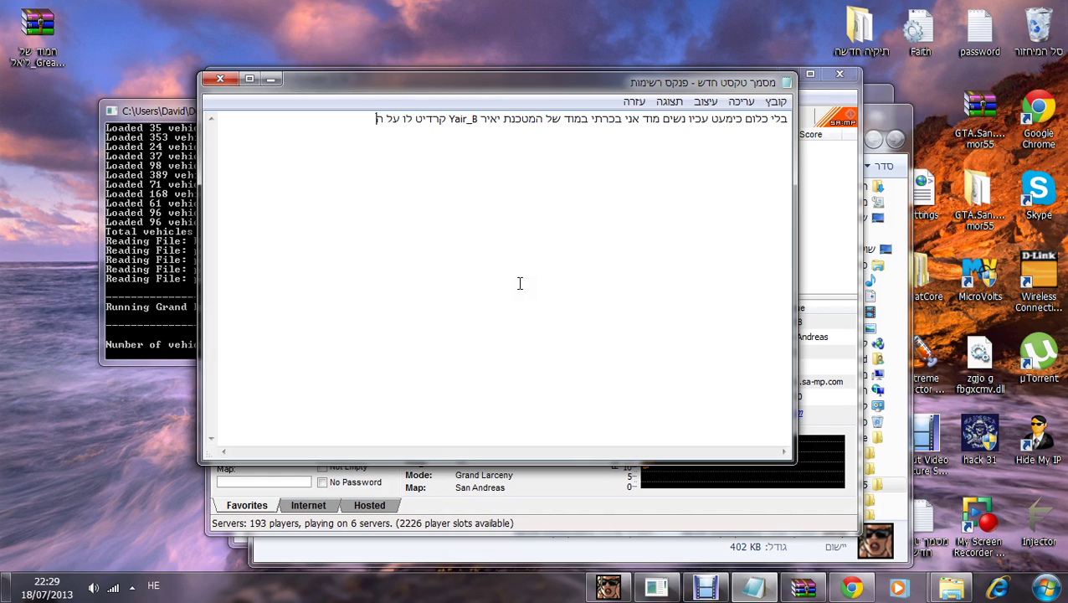
pyautogui.hotkey('ctrl', 'a')
pyautogui.press('BackSpace')
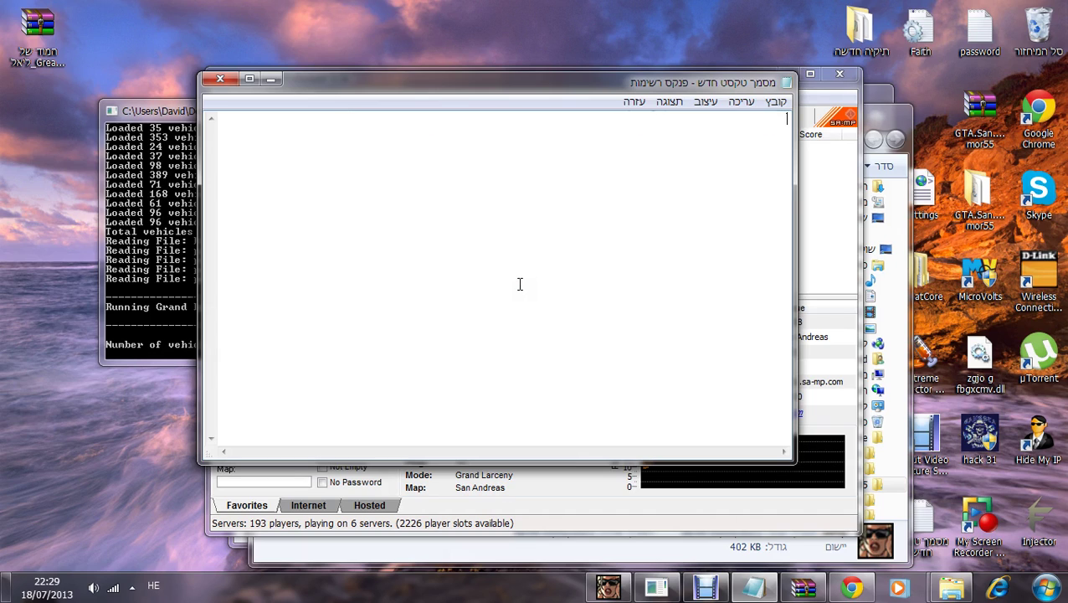
pyautogui.write('ק')
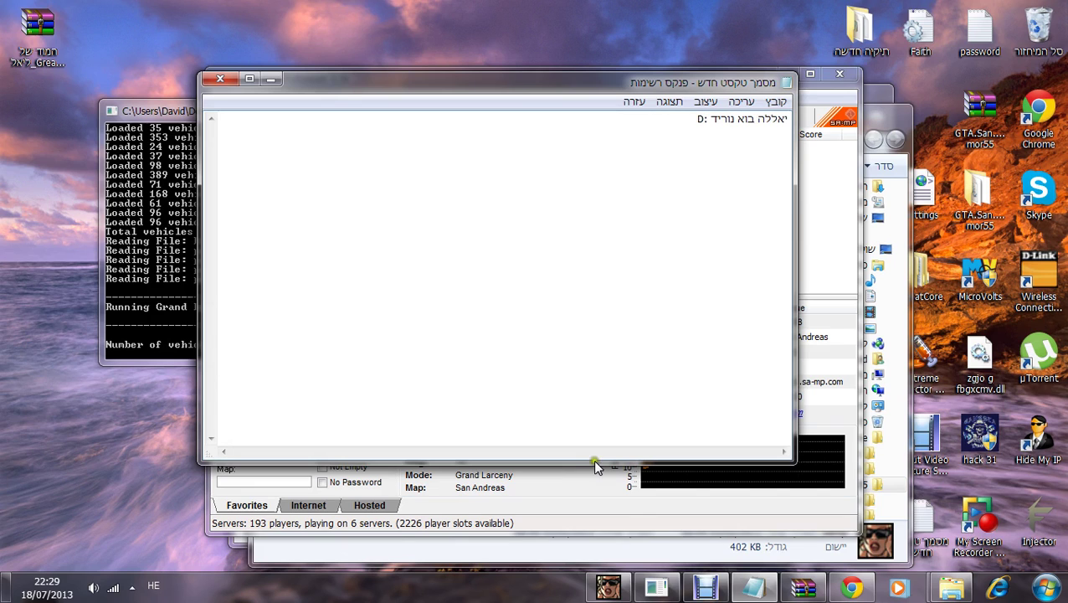
pyautogui.click(854, 589)
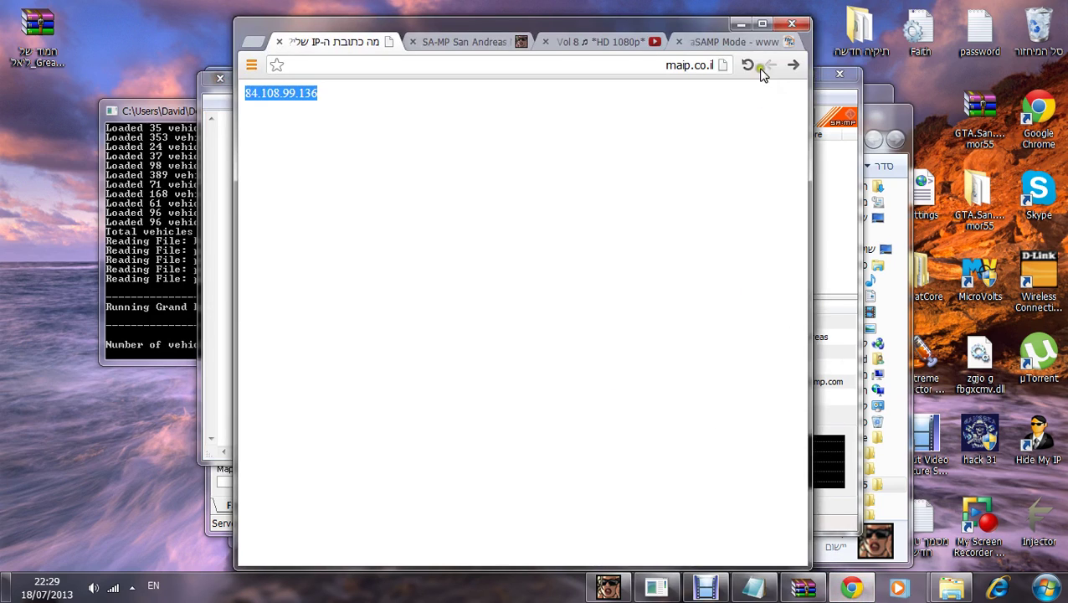
# Step: Revisit the IsraSAMP Mode download tab and go back to the 'israsamp' Google results
pyautogui.click(743, 42)
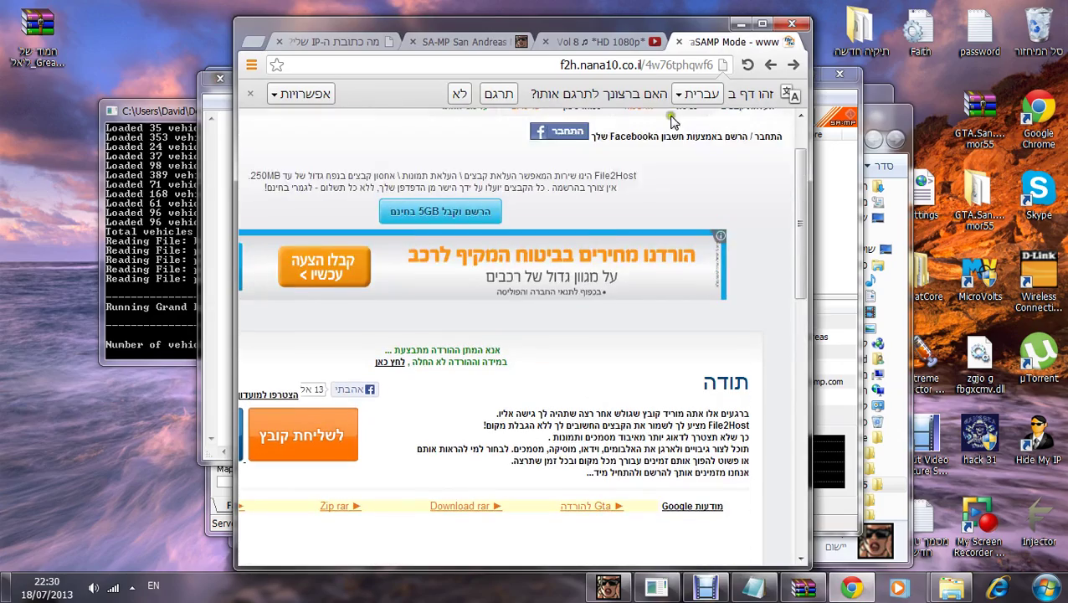
pyautogui.click(796, 65)
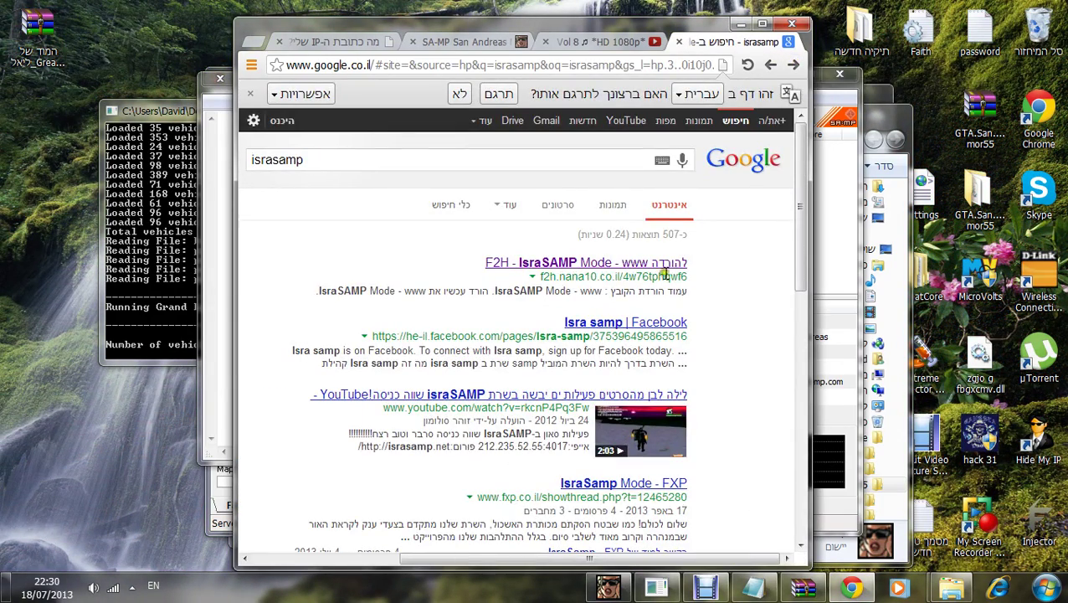
pyautogui.click(483, 165)
pyautogui.doubleClick(482, 165)
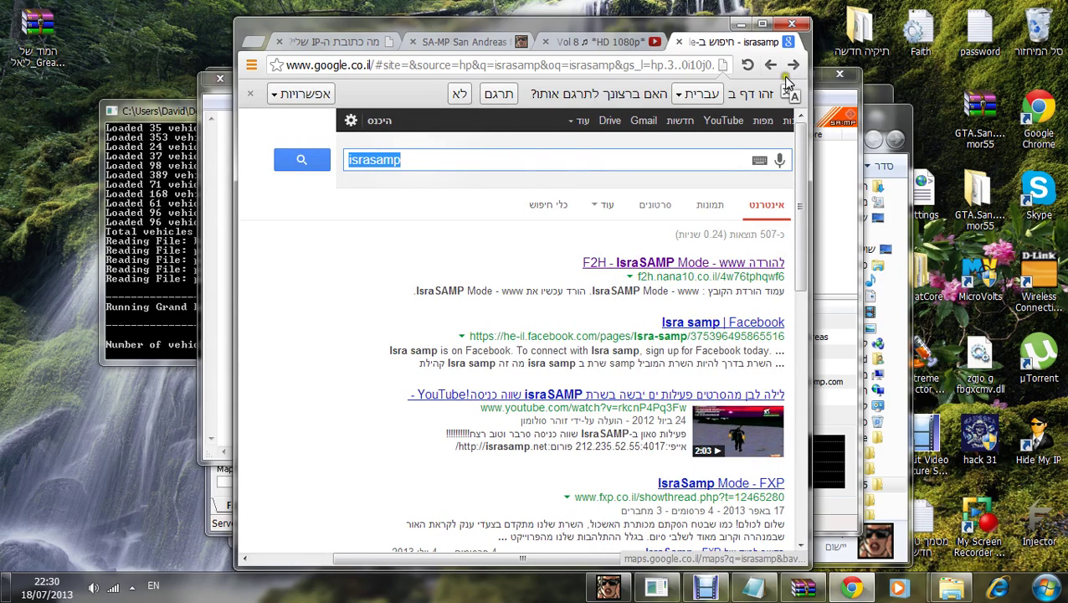
# Step: Switch to the YouTube tab, then minimise the Notepad note and the SA-MP server browser
pyautogui.click(619, 41)
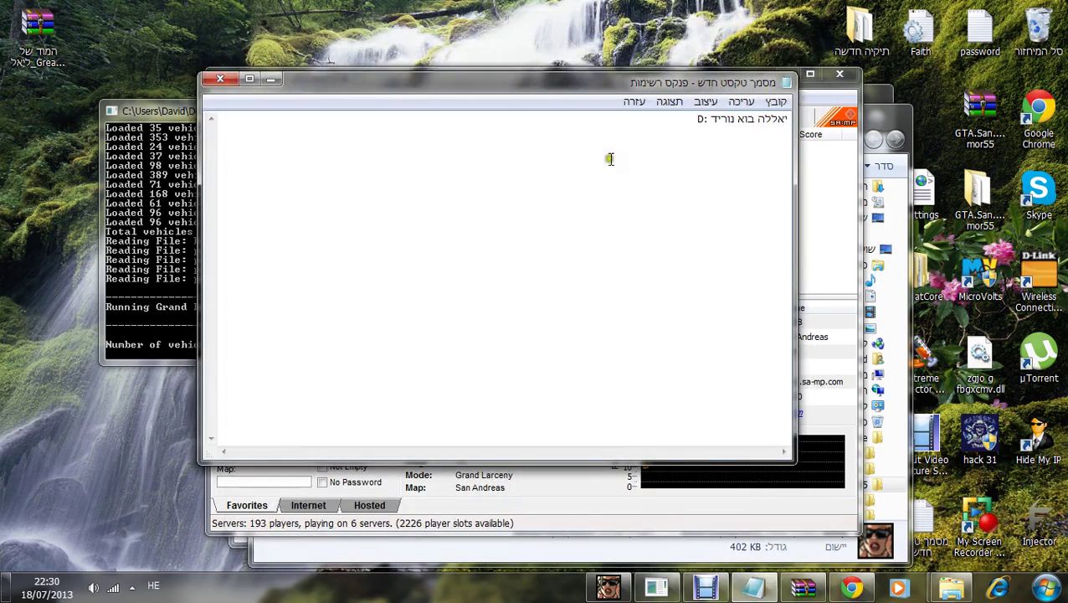
pyautogui.moveTo(697, 119); pyautogui.dragTo(740, 114)
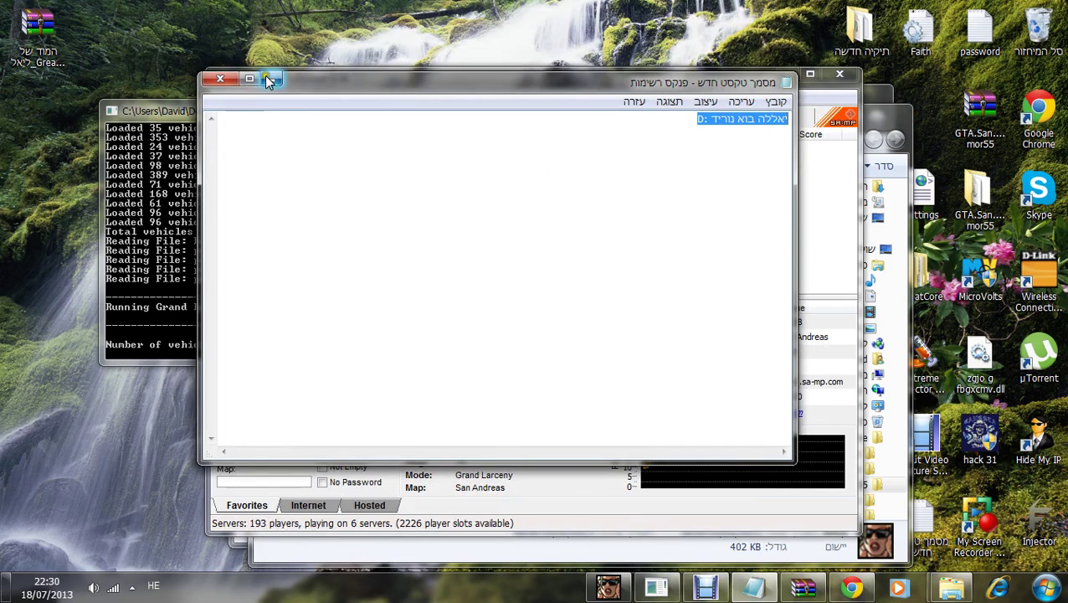
pyautogui.click(270, 77)
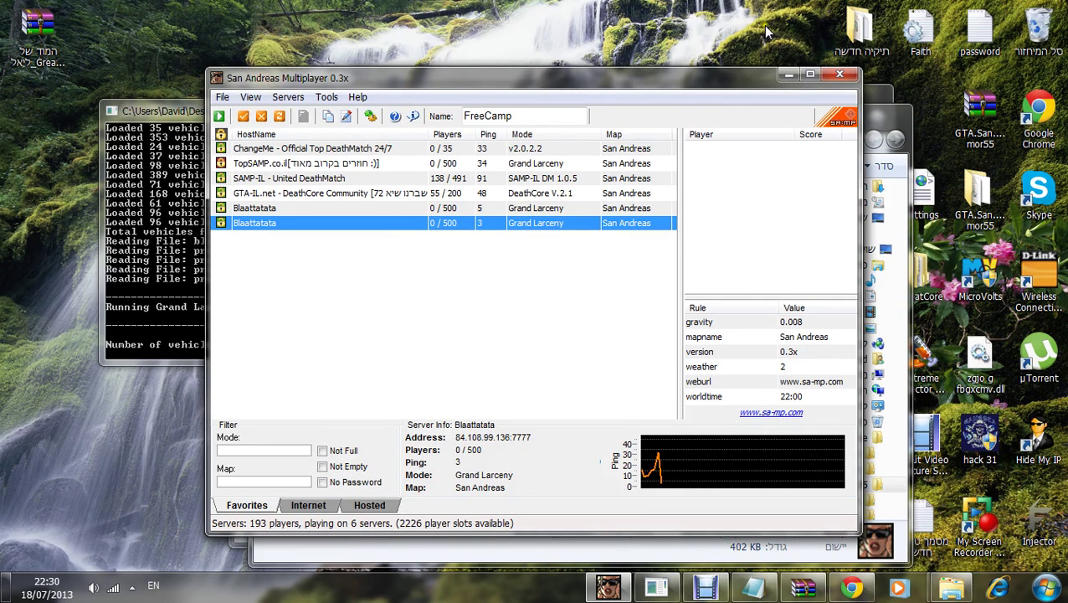
pyautogui.click(788, 74)
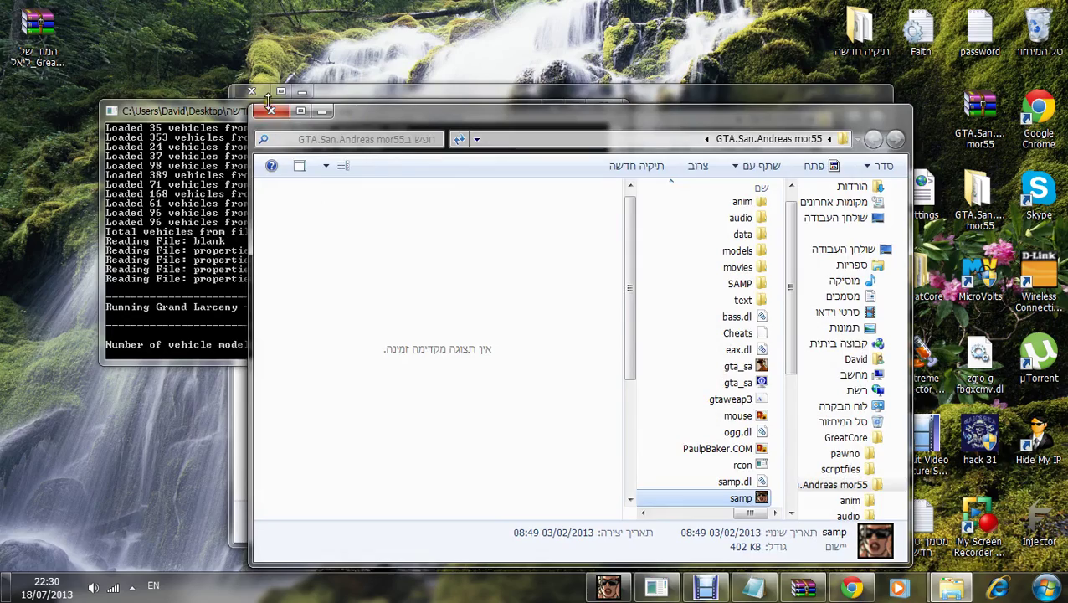
# Step: Close the GTA San Andreas folder and server console, and arrange the server folder and archive windows
pyautogui.click(271, 109)
pyautogui.click(601, 107)
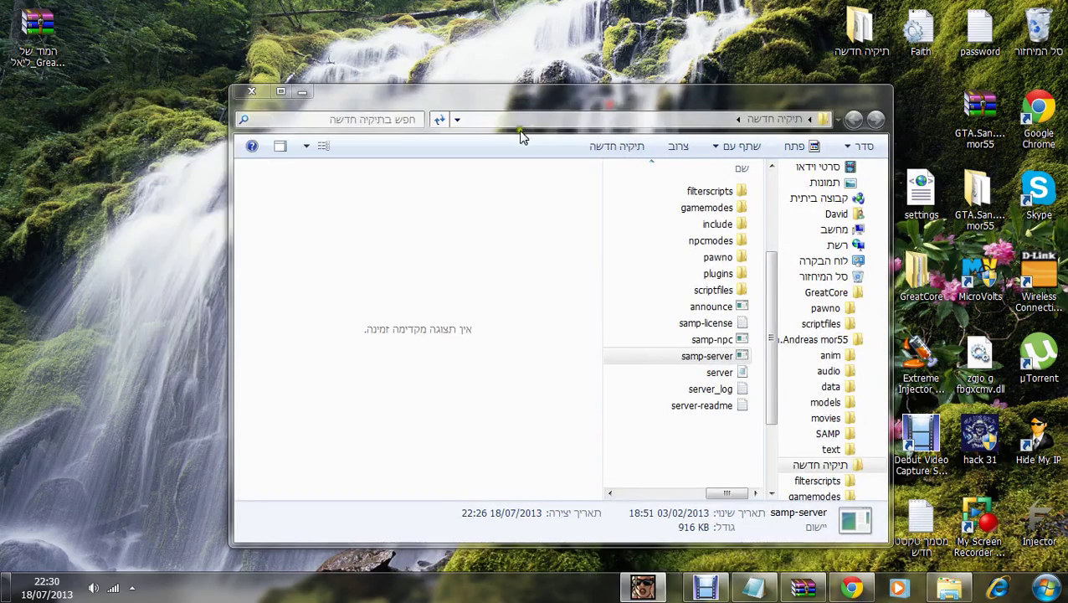
pyautogui.moveTo(596, 107); pyautogui.dragTo(401, 38)
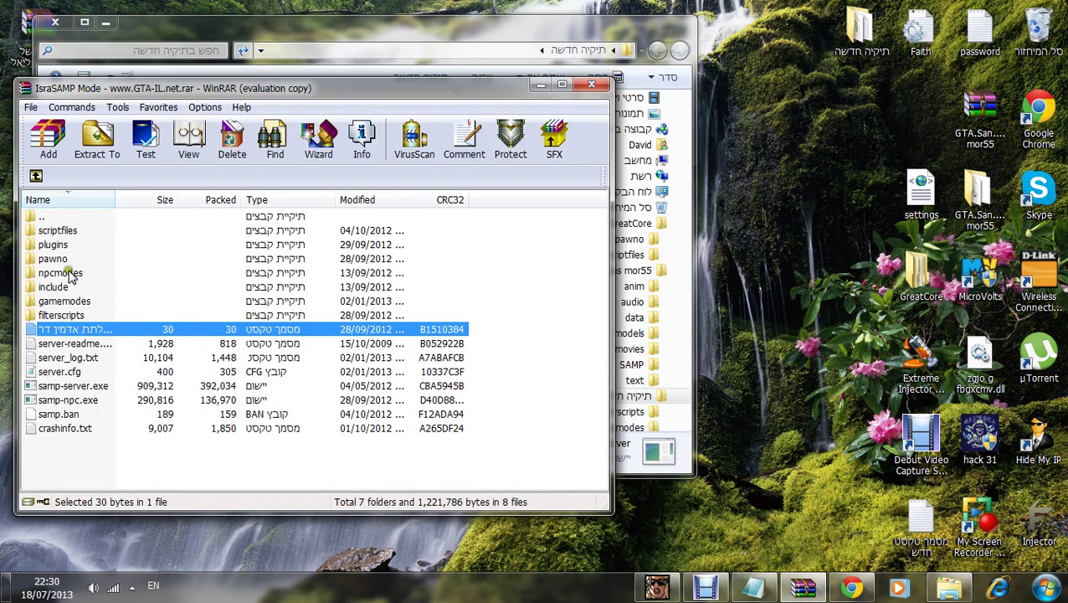
pyautogui.doubleClick(66, 300)
pyautogui.click(45, 231)
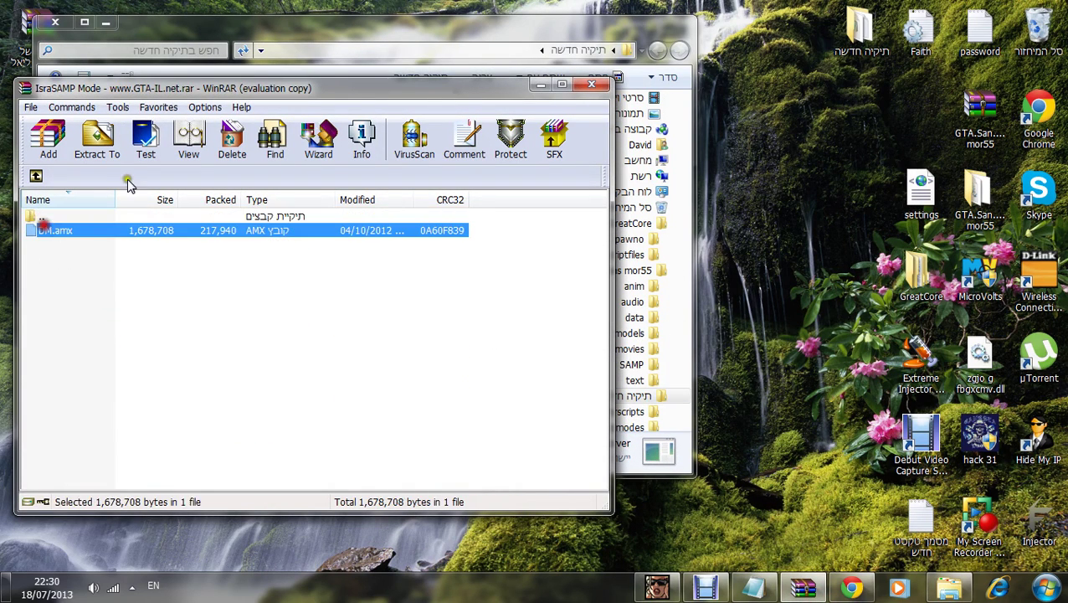
pyautogui.moveTo(429, 86); pyautogui.dragTo(758, 136)
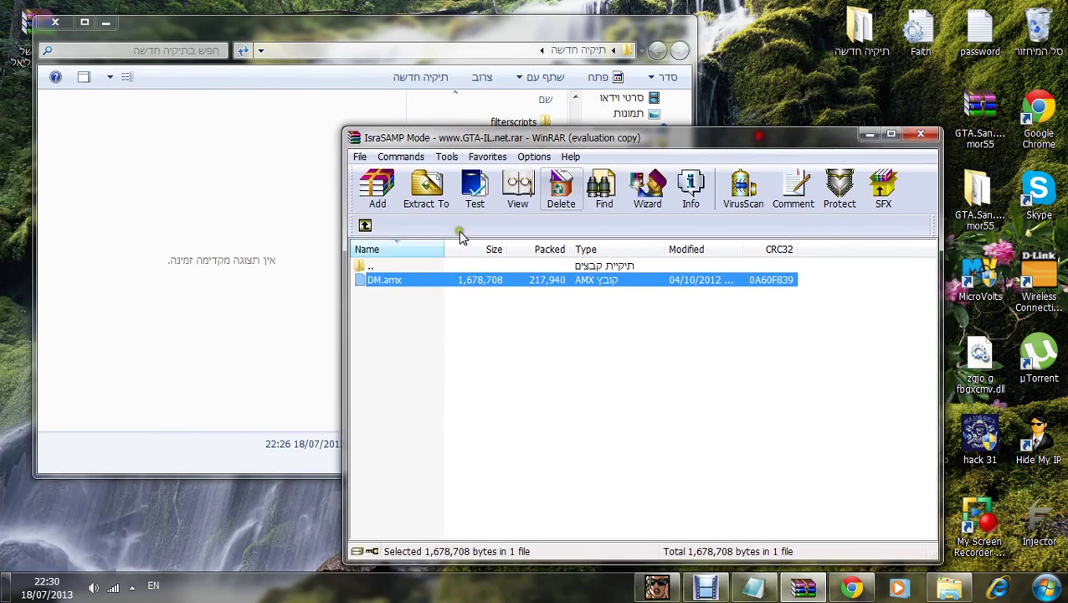
pyautogui.click(365, 225)
# Step: Copy gamemodes and filterscripts into the server folder, merging and keeping the existing maxips.amx
pyautogui.keyDown('shift'); pyautogui.click(390, 365); pyautogui.keyUp('shift')
pyautogui.moveTo(391, 365); pyautogui.dragTo(457, 139)
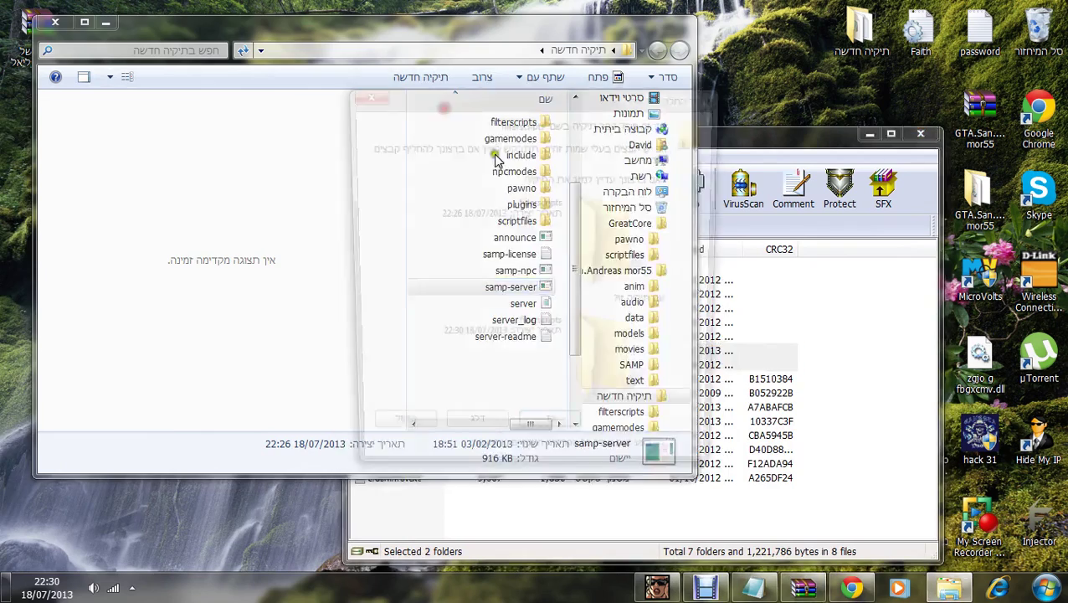
pyautogui.click(554, 433)
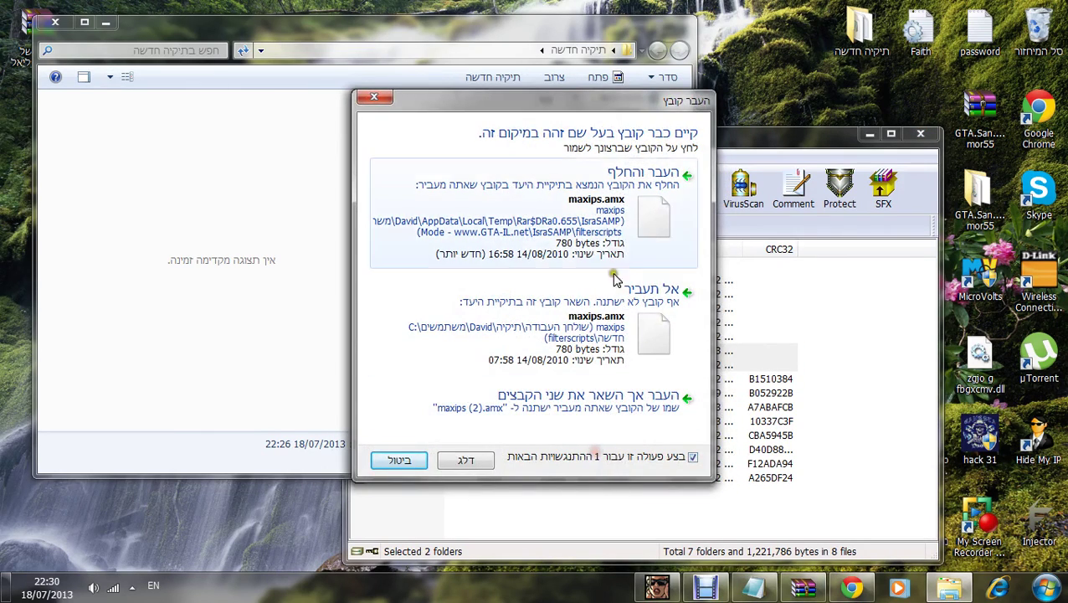
pyautogui.click(616, 293)
pyautogui.click(717, 551)
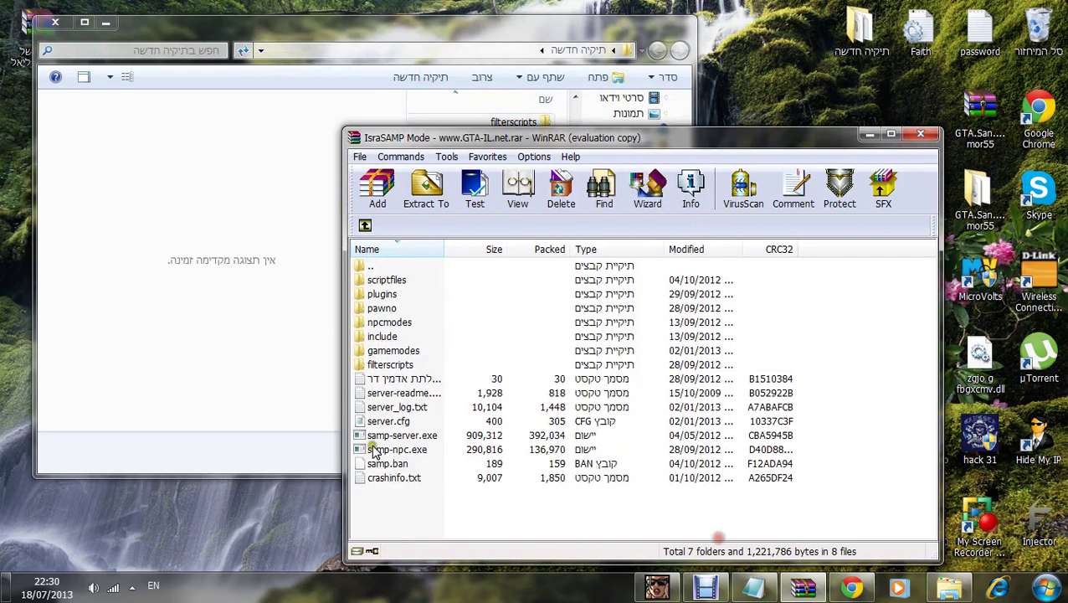
# Step: Copy the archive's server.cfg into the server folder, replacing the existing one
pyautogui.moveTo(389, 424); pyautogui.dragTo(492, 107)
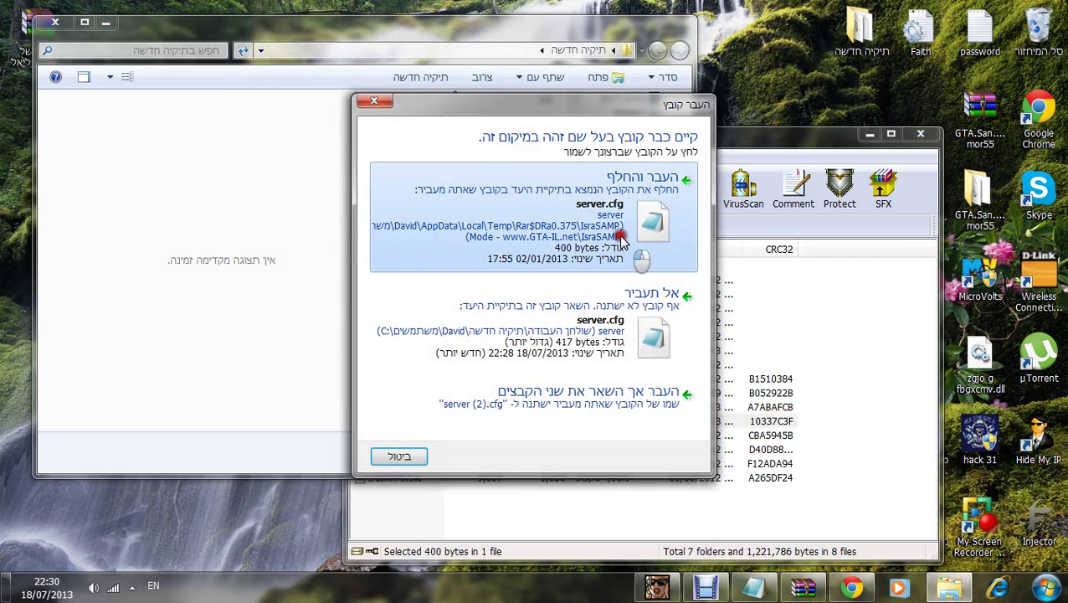
pyautogui.click(622, 238)
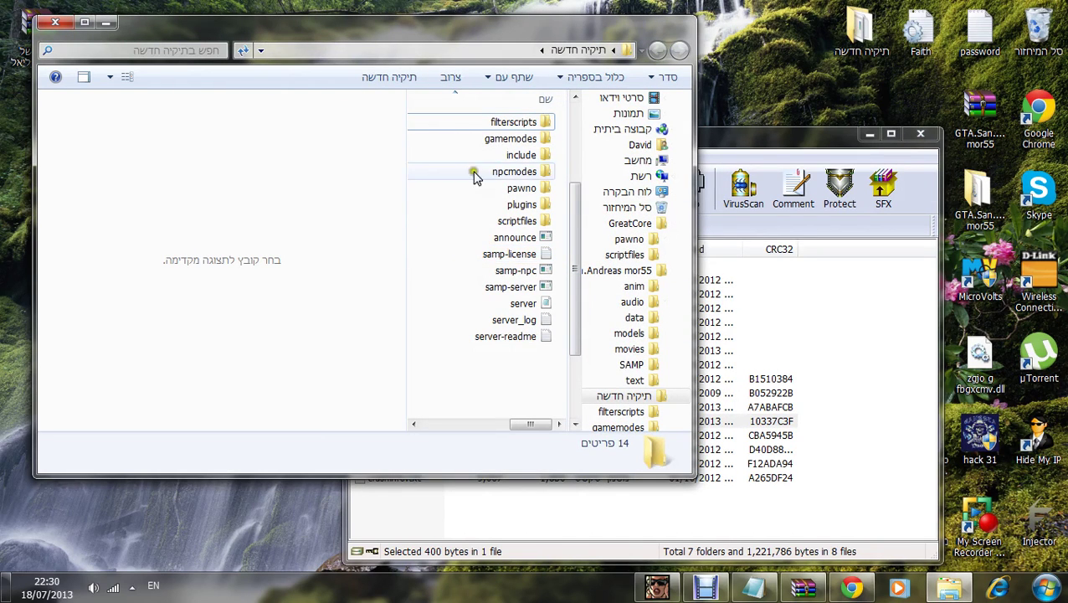
pyautogui.click(515, 171)
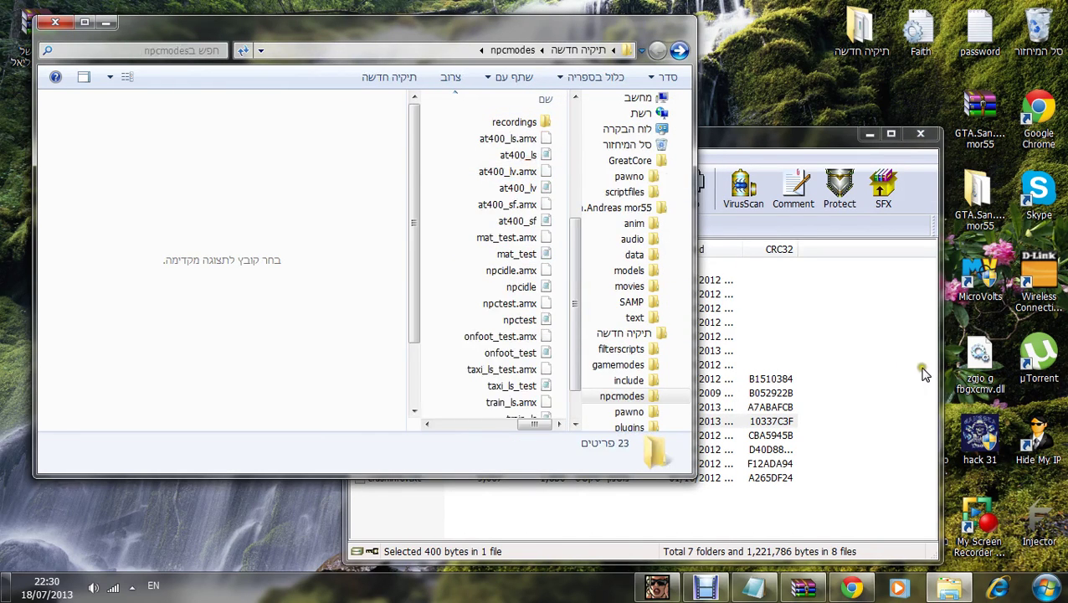
pyautogui.click(799, 380)
pyautogui.click(679, 50)
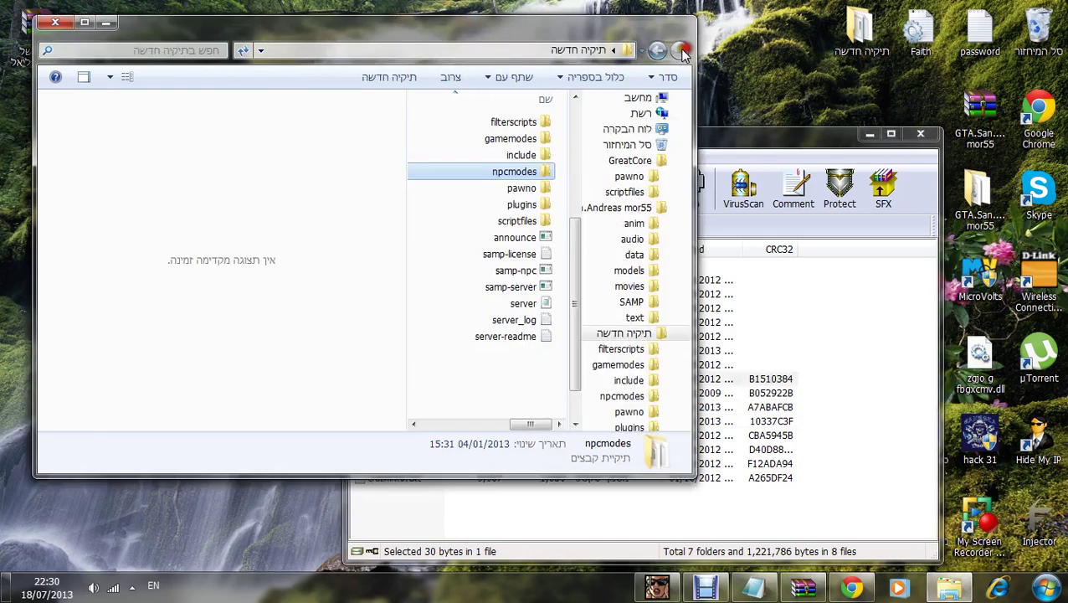
# Step: Open the pawno\include folder in both the archive and the server folder
pyautogui.doubleClick(536, 191)
pyautogui.click(707, 351)
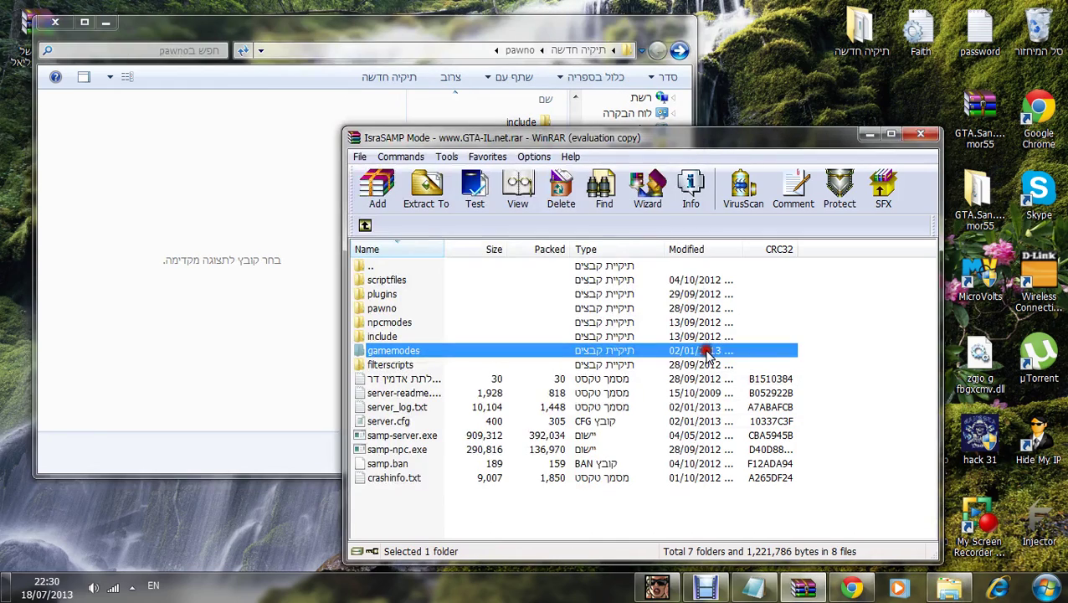
pyautogui.doubleClick(382, 308)
pyautogui.doubleClick(387, 294)
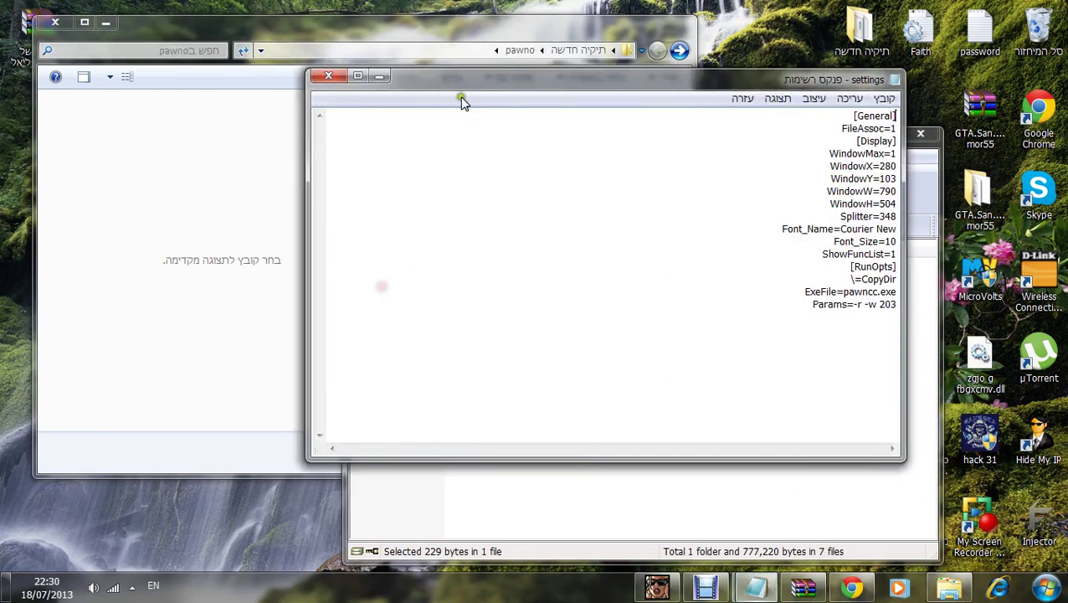
pyautogui.click(334, 80)
pyautogui.doubleClick(384, 280)
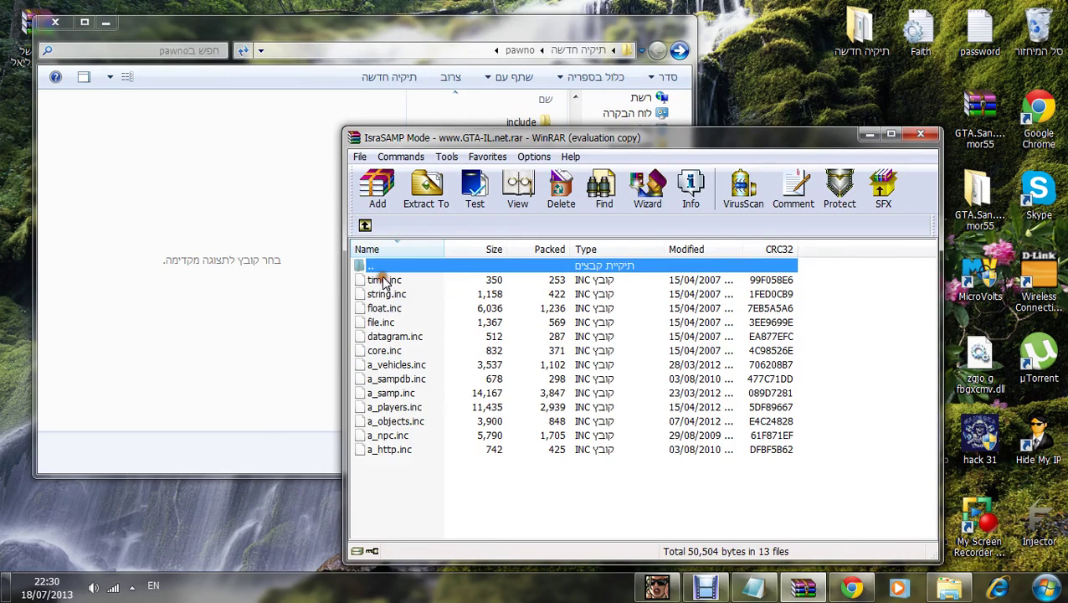
pyautogui.doubleClick(519, 121)
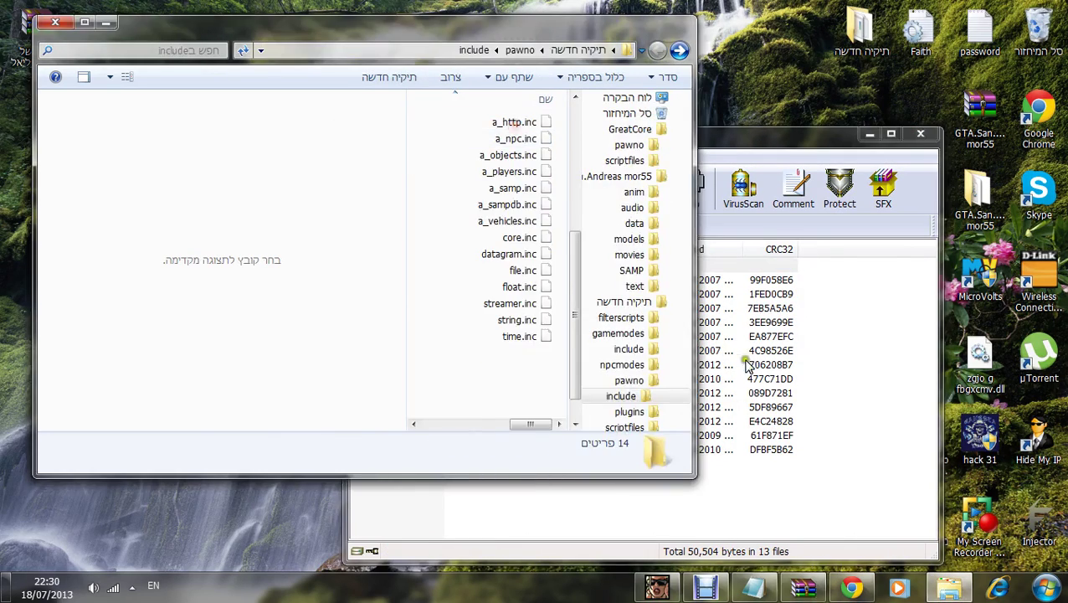
pyautogui.click(574, 373)
# Step: Extract all include files into the server's pawno\include, replacing existing copies for all
pyautogui.hotkey('ctrl', 'a')
pyautogui.moveTo(575, 372); pyautogui.dragTo(494, 117)
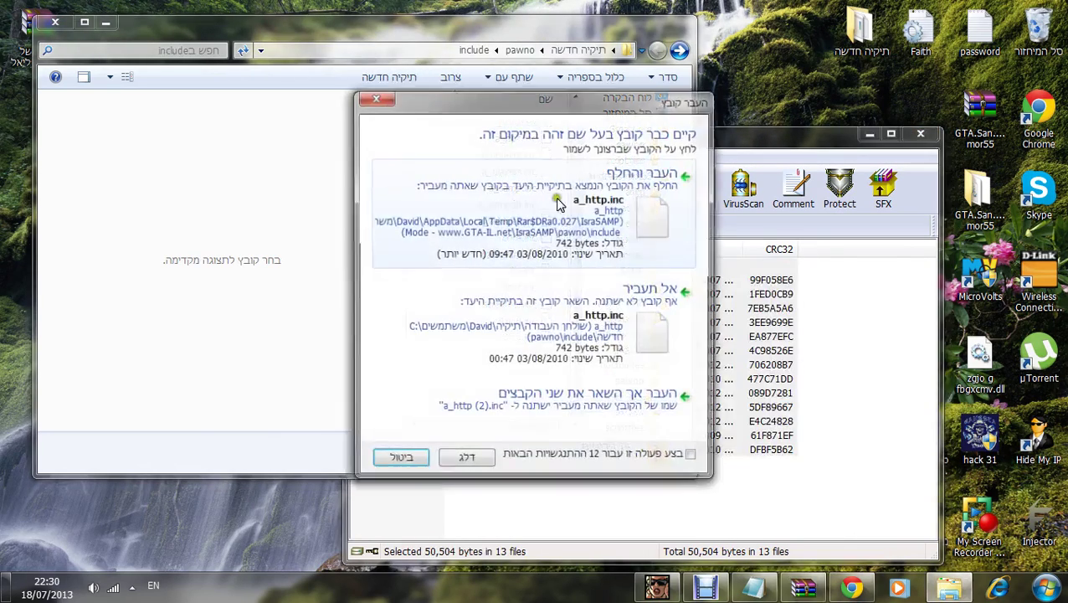
pyautogui.click(639, 442)
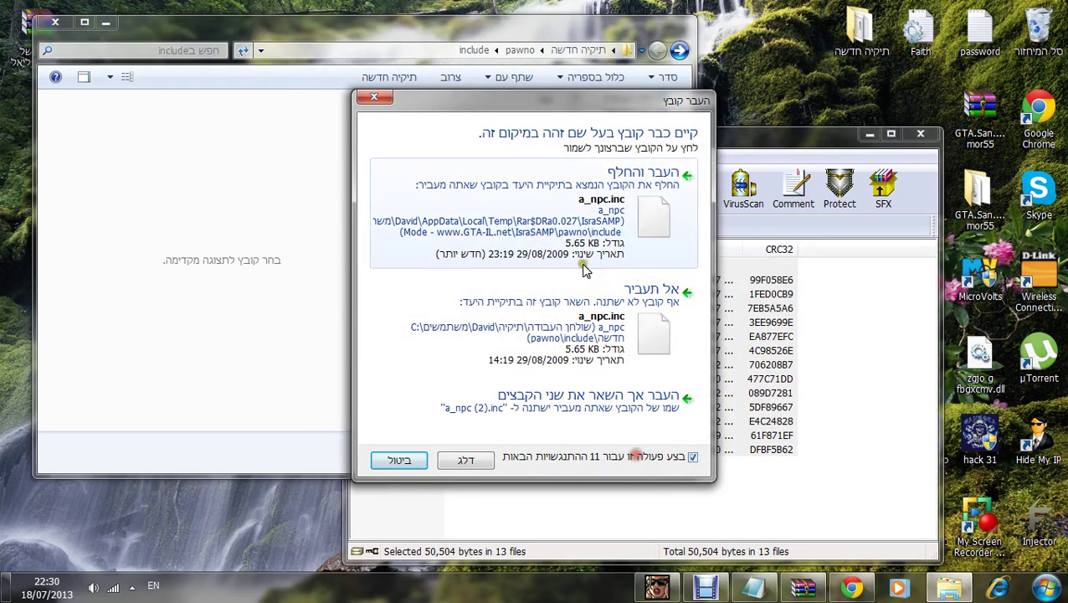
pyautogui.click(584, 243)
pyautogui.click(494, 409)
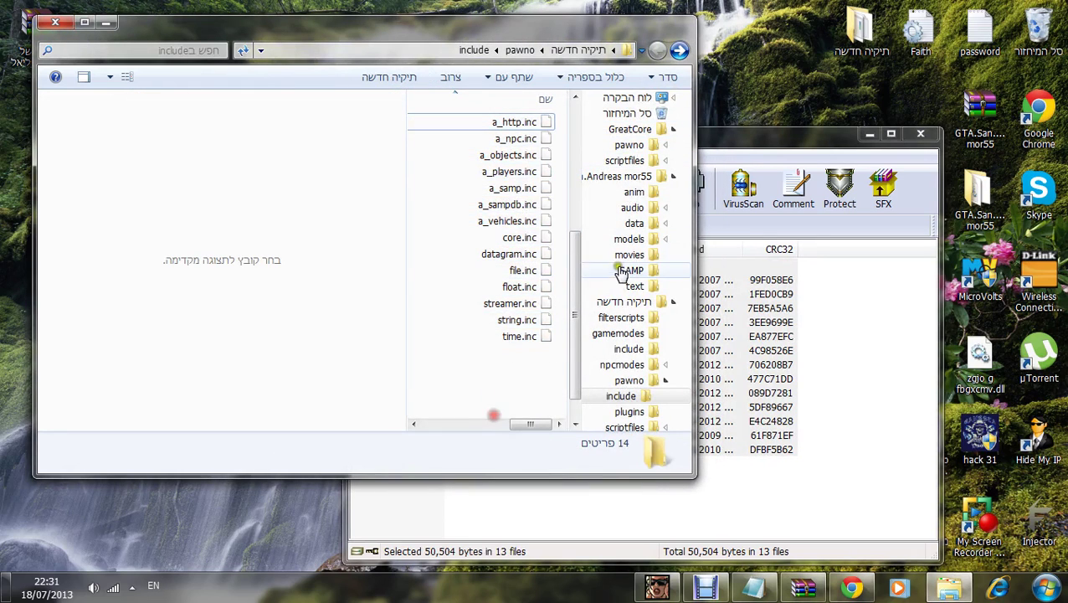
# Step: Return both windows to the top level and open the scriptfiles folder in each
pyautogui.click(679, 50)
pyautogui.click(679, 50)
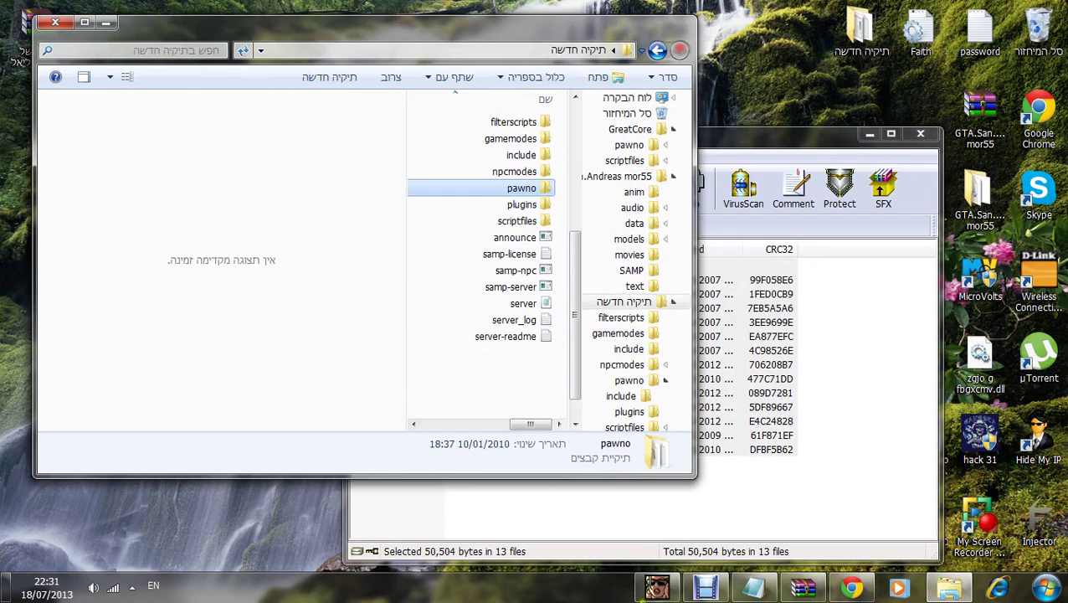
pyautogui.click(768, 553)
pyautogui.click(366, 226)
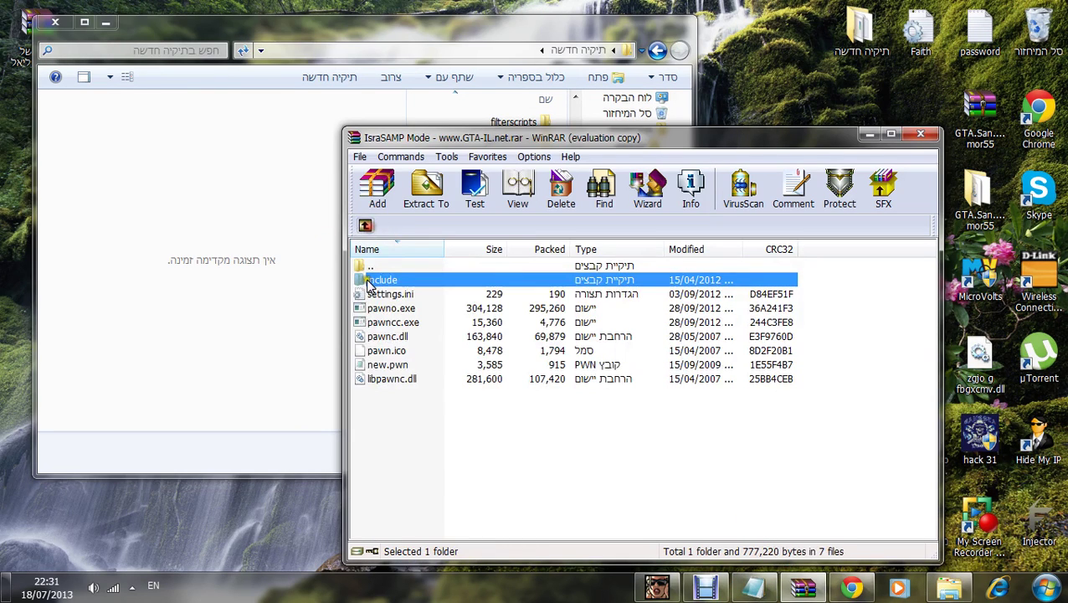
pyautogui.click(366, 226)
pyautogui.click(395, 322)
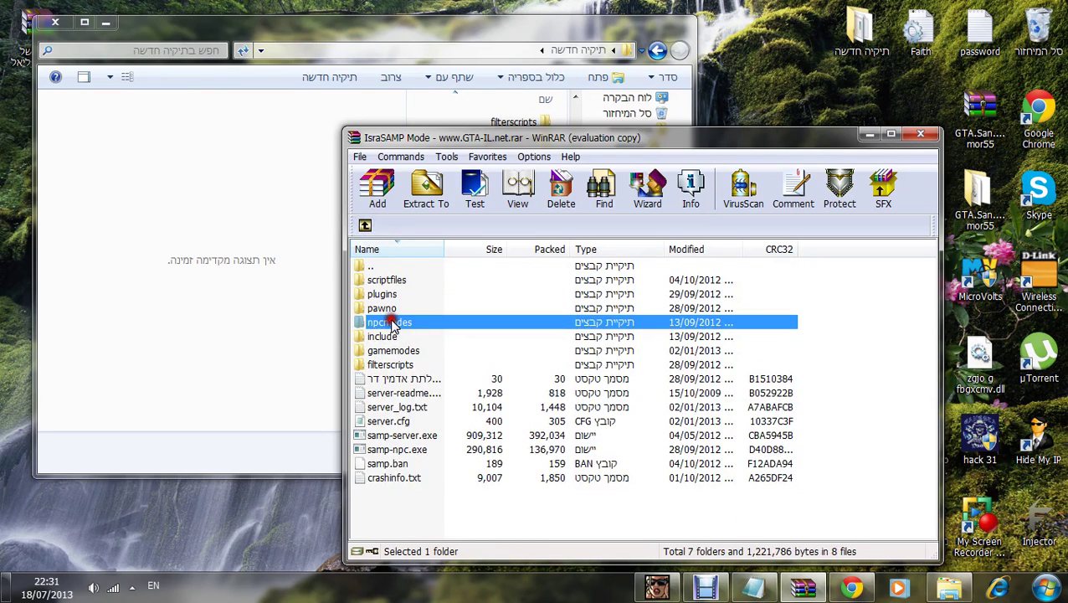
pyautogui.click(394, 337)
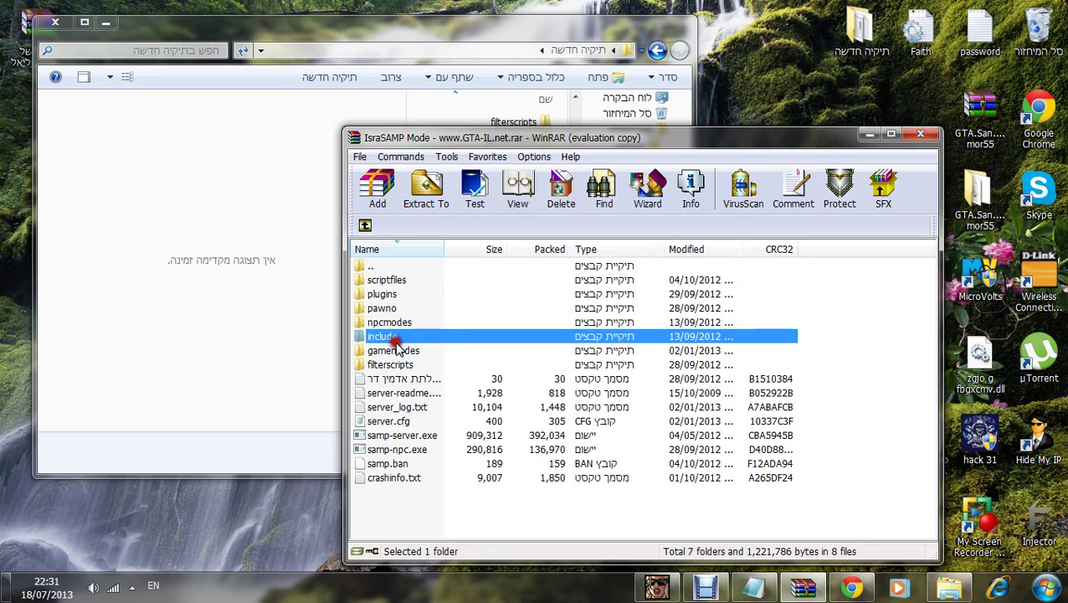
pyautogui.click(393, 350)
pyautogui.click(390, 283)
pyautogui.doubleClick(390, 283)
pyautogui.click(69, 339)
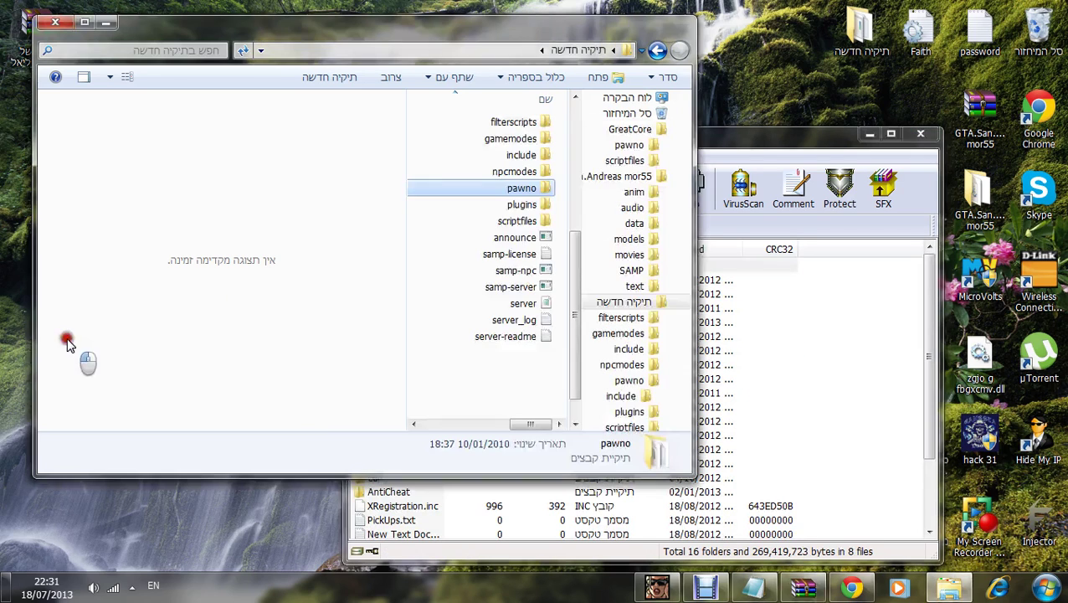
pyautogui.doubleClick(494, 223)
# Step: Extract all archive scriptfiles entries into the server's scriptfiles folder, merging and replacing existing files
pyautogui.hotkey('ctrl', 'a')
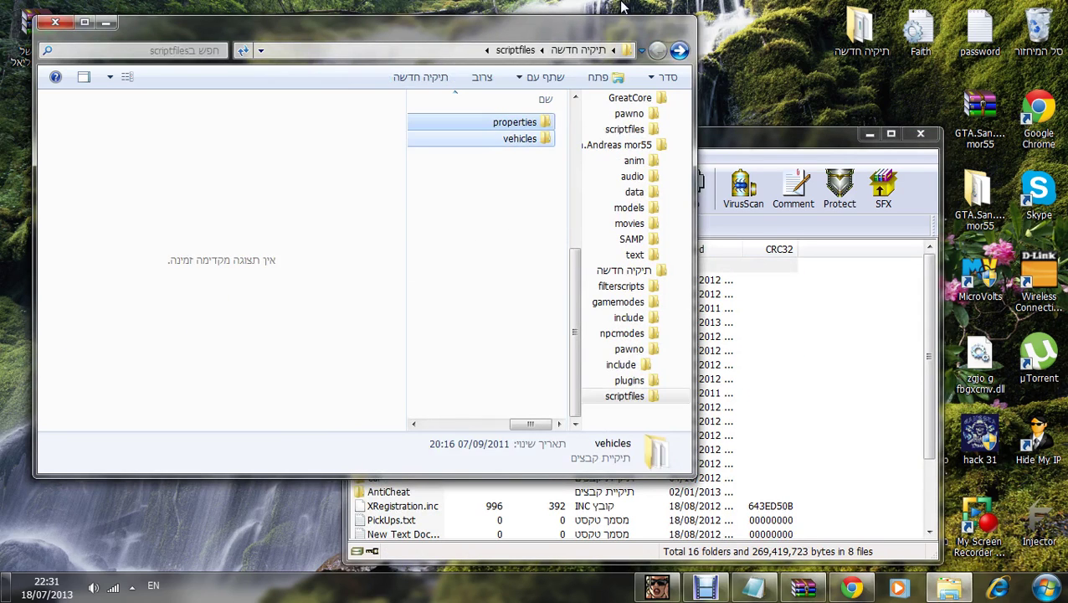
pyautogui.click(770, 438)
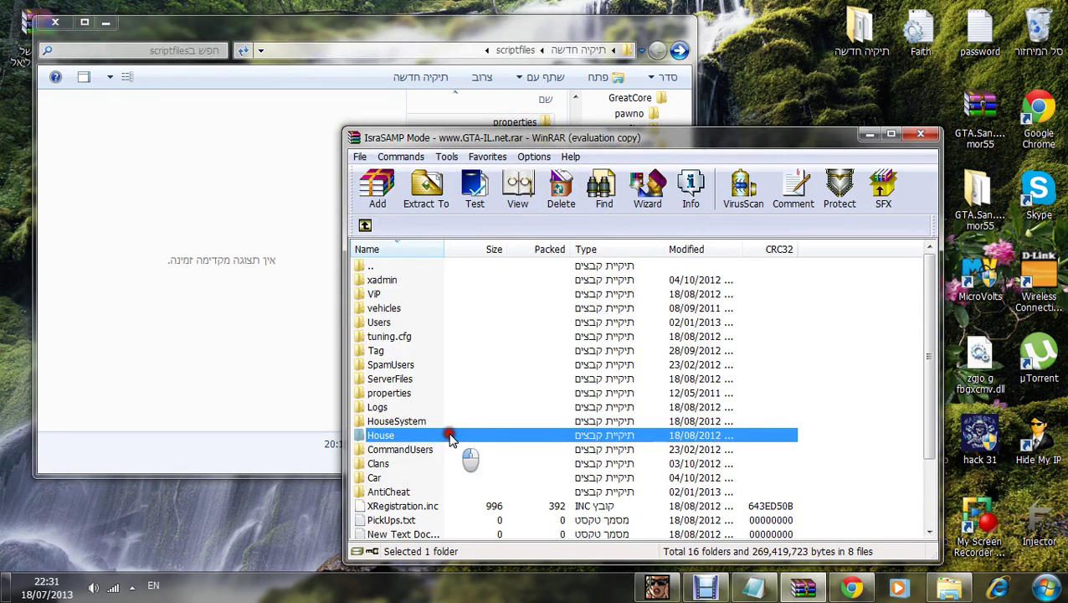
pyautogui.hotkey('ctrl', 'a')
pyautogui.moveTo(404, 410); pyautogui.dragTo(414, 373)
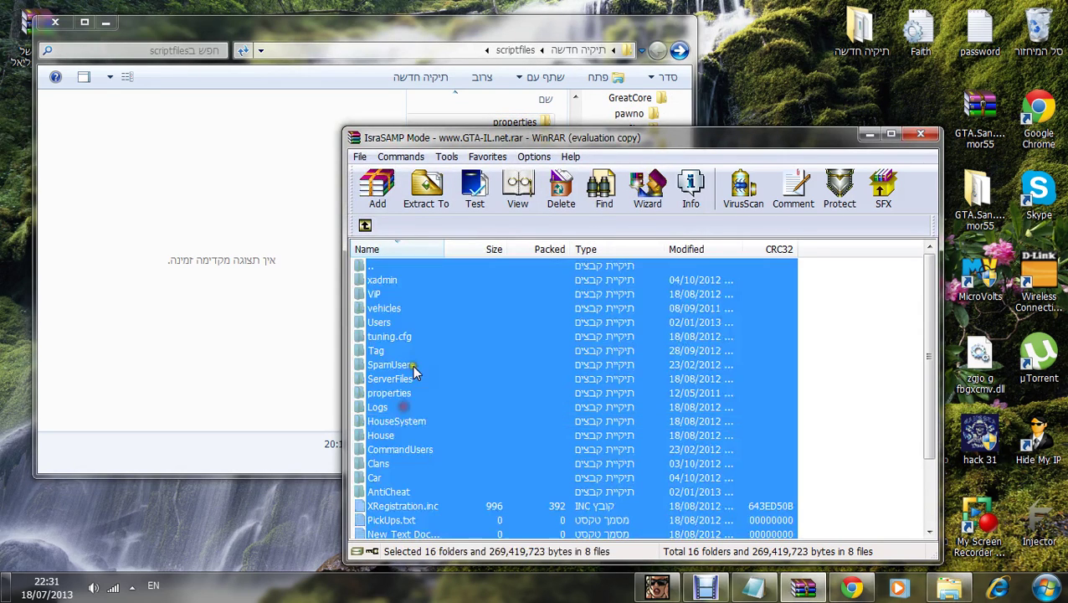
pyautogui.moveTo(381, 286); pyautogui.dragTo(473, 118)
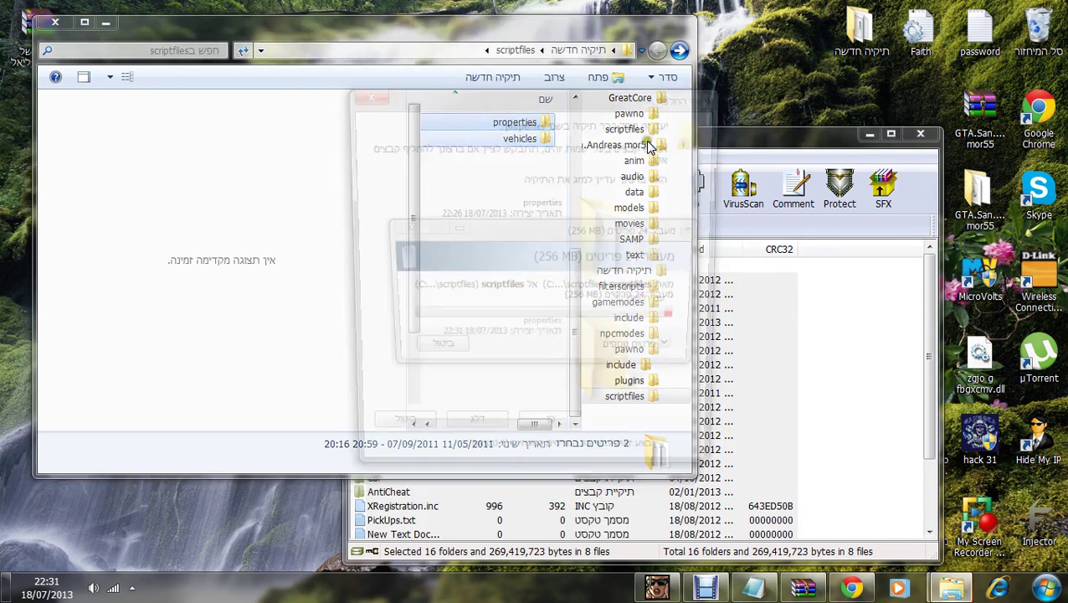
pyautogui.click(551, 437)
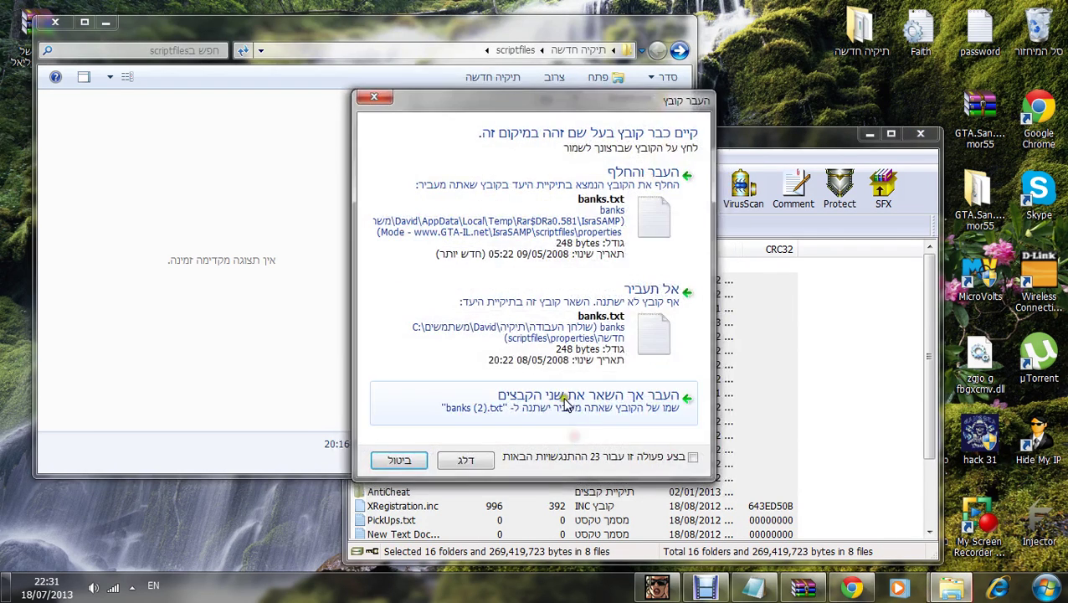
pyautogui.click(619, 276)
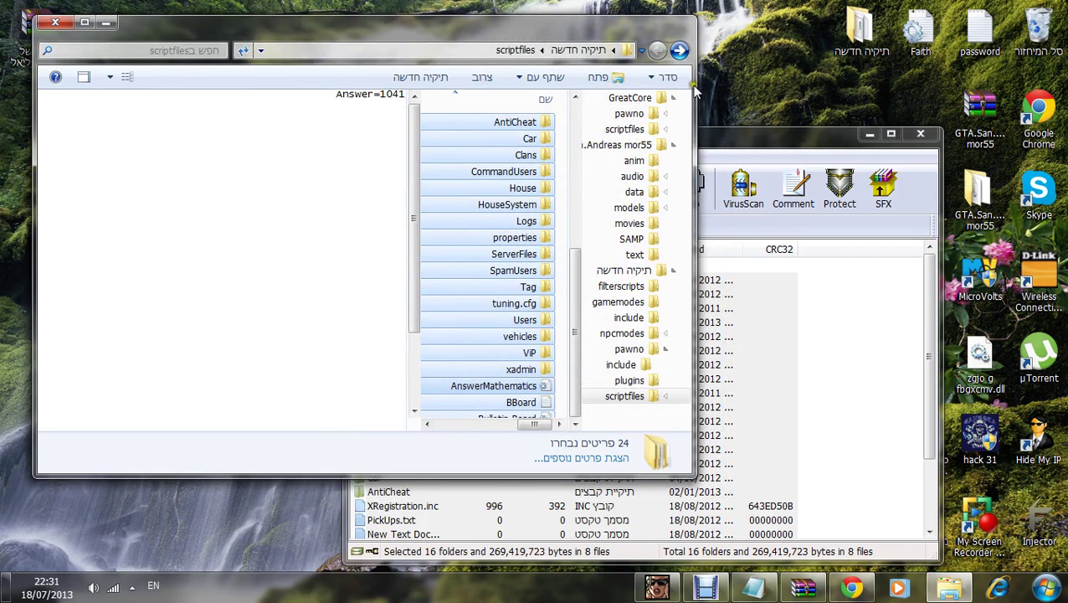
pyautogui.click(678, 50)
# Step: Open server.cfg and review its filterscripts, hostname and maxplayers 500 settings
pyautogui.doubleClick(540, 303)
pyautogui.moveTo(636, 360); pyautogui.dragTo(948, 139)
pyautogui.click(853, 188)
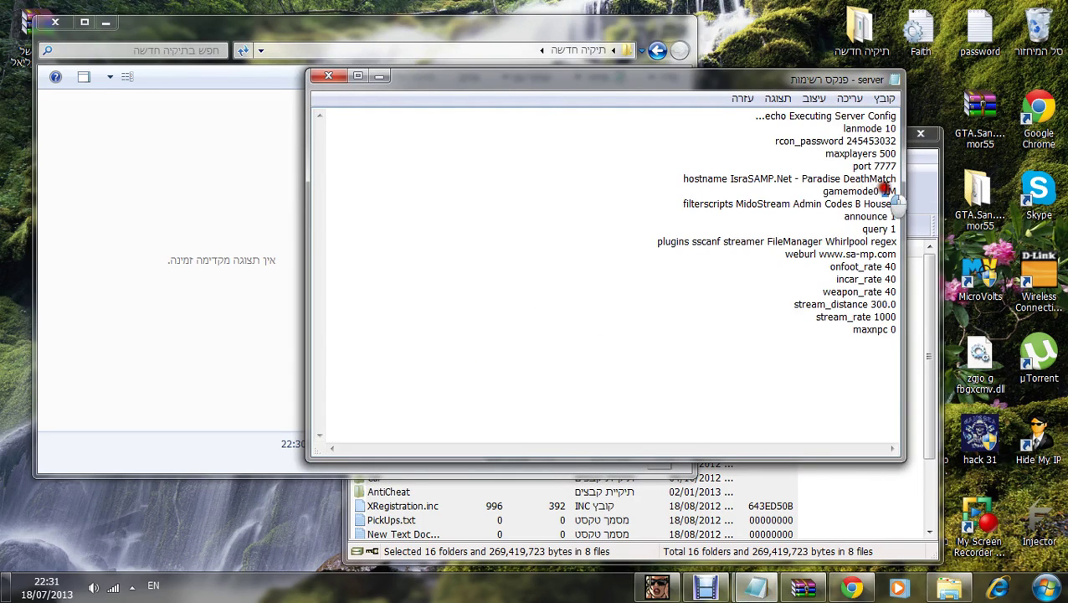
pyautogui.click(737, 201)
pyautogui.doubleClick(735, 203)
pyautogui.click(854, 178)
pyautogui.doubleClick(732, 179)
pyautogui.click(892, 166)
pyautogui.doubleClick(885, 153)
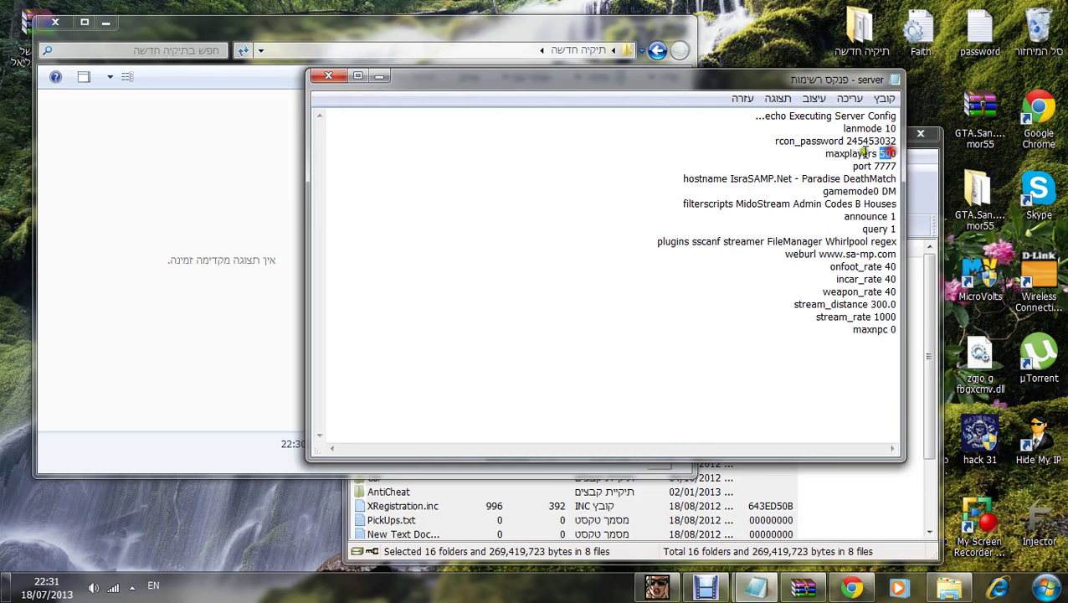
# Step: Replace the rcon_password value with a new password and save server.cfg
pyautogui.moveTo(847, 142); pyautogui.dragTo(894, 143)
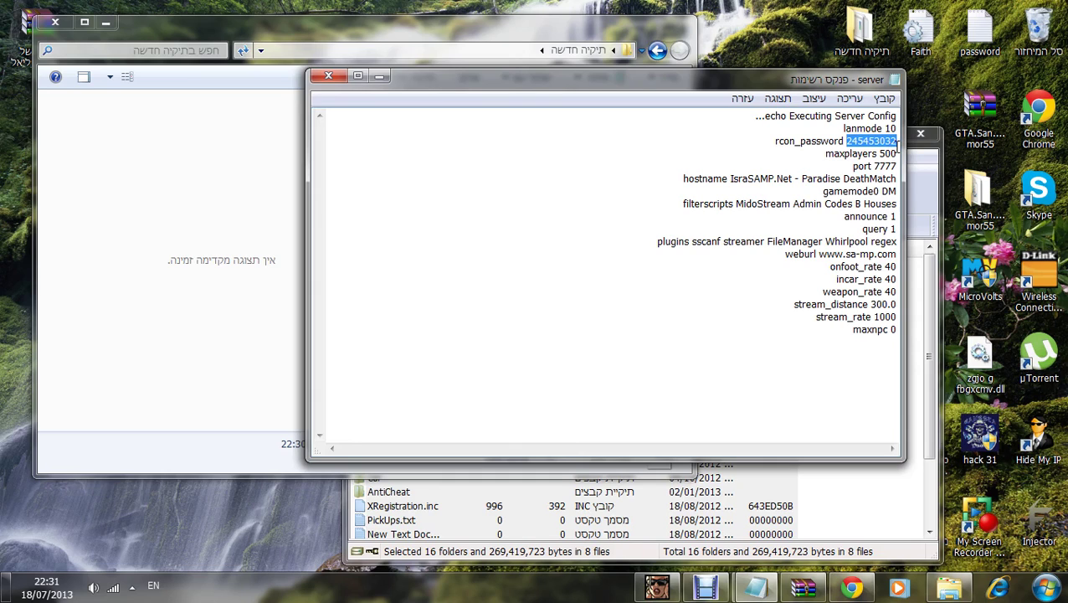
pyautogui.write('1111')
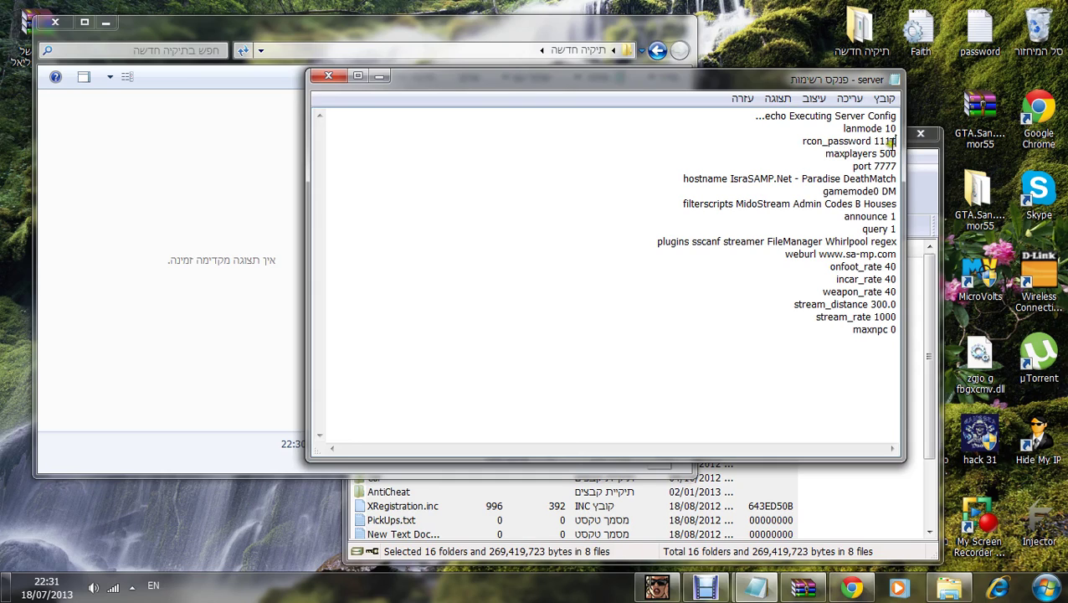
pyautogui.click(329, 76)
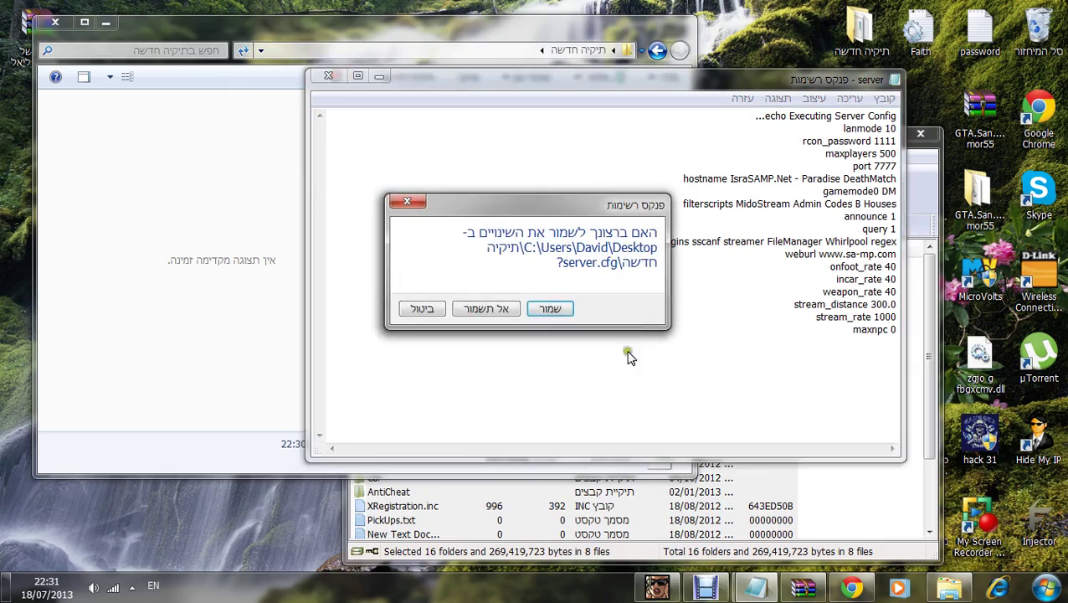
pyautogui.click(551, 307)
# Step: Start the local SA-MP server, close the archive, and select localhost:7777 in the server browser
pyautogui.doubleClick(512, 288)
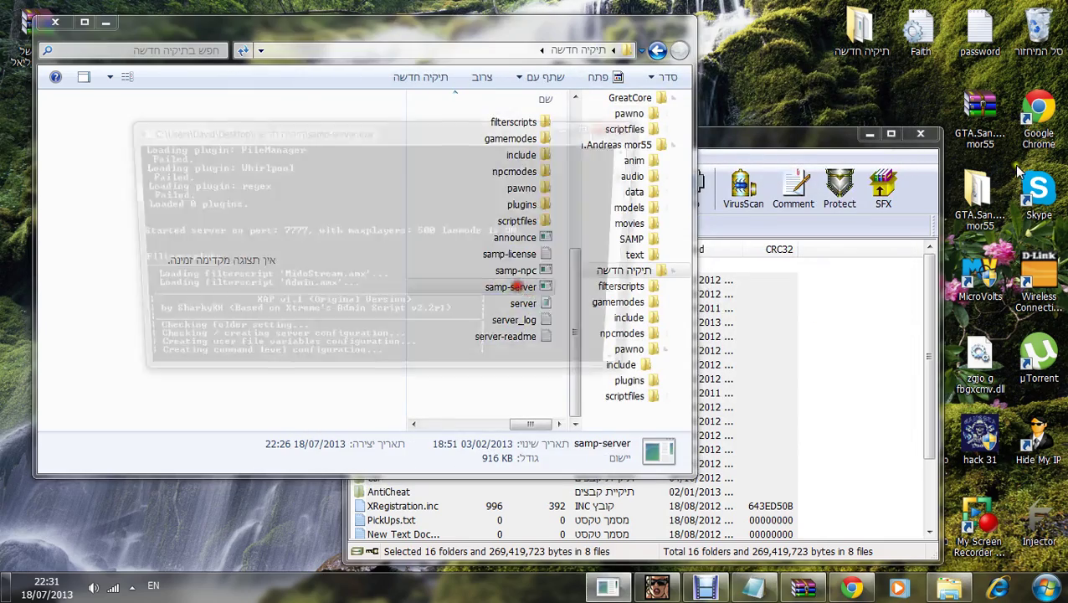
pyautogui.click(920, 134)
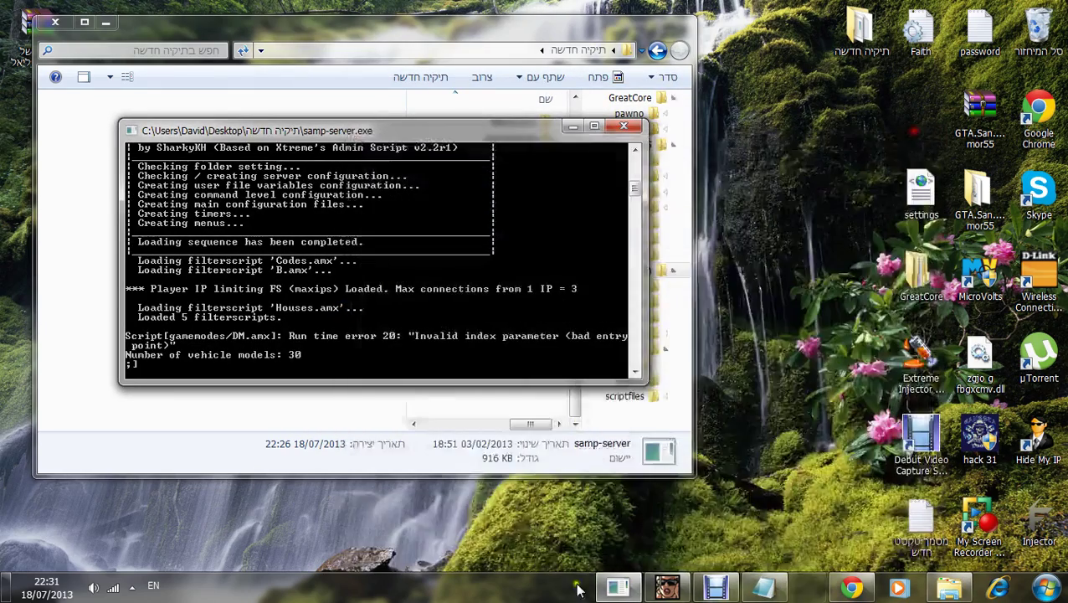
pyautogui.click(706, 590)
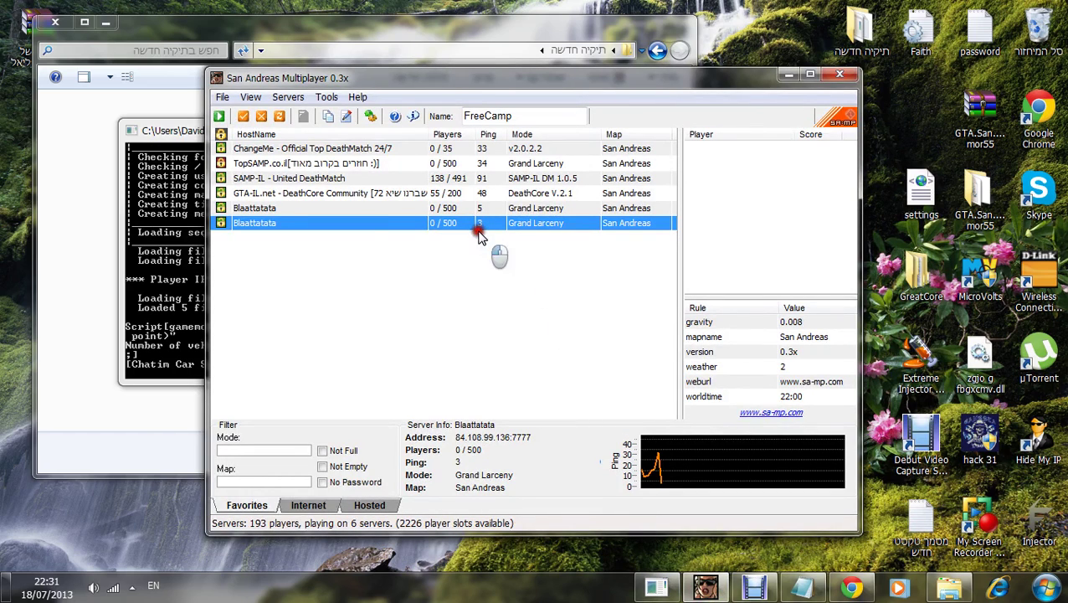
pyautogui.click(559, 207)
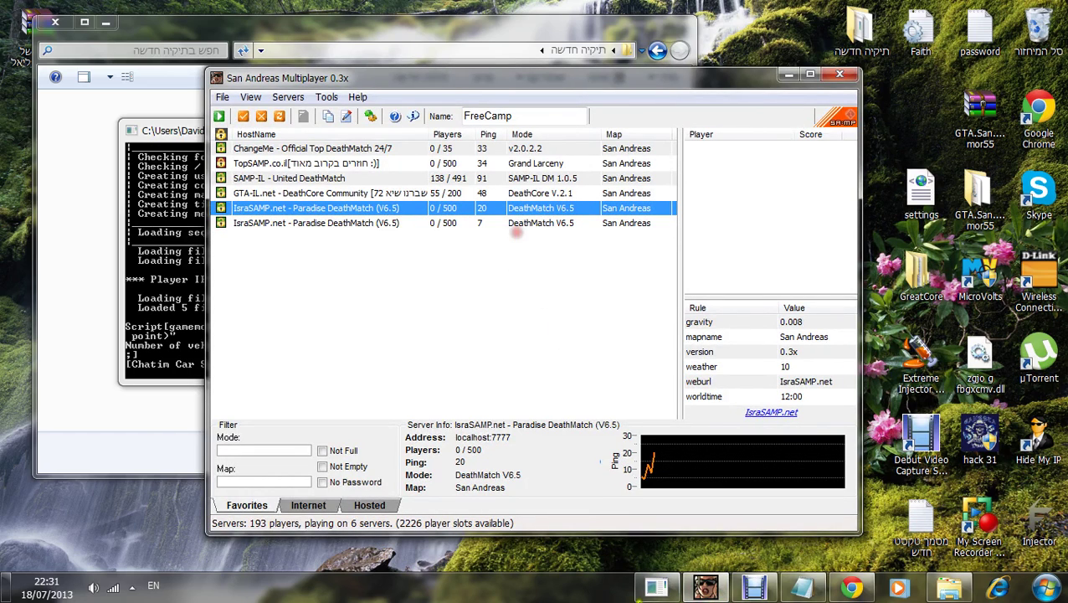
# Step: Erase all the Notepad notes, minimise Notepad, and connect to the local IsraSAMP server
pyautogui.click(801, 587)
pyautogui.click(577, 333)
pyautogui.hotkey('ctrl', 'a')
pyautogui.write('ש')
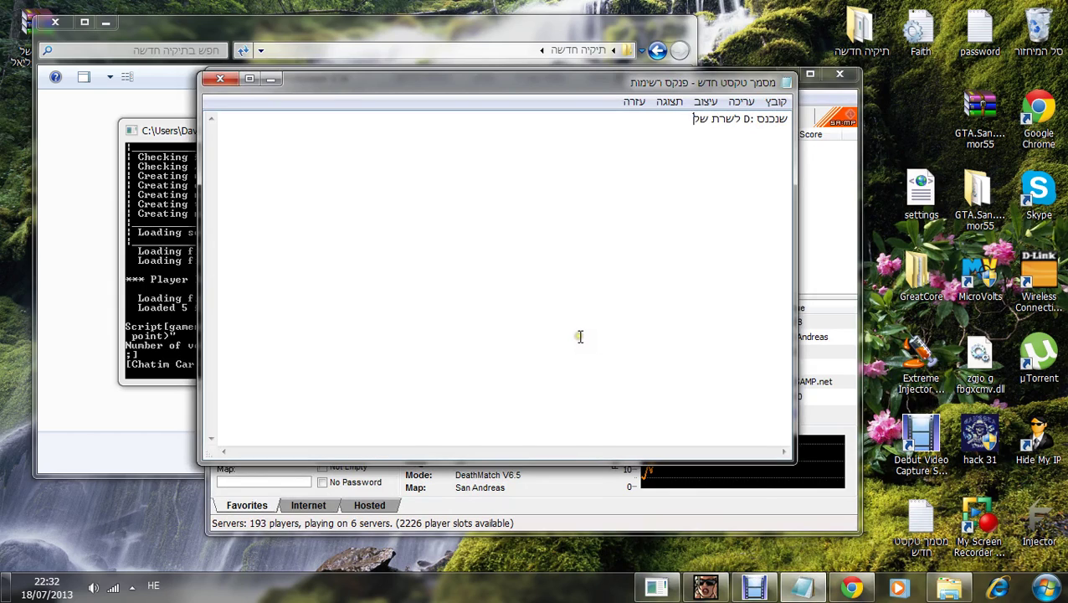
pyautogui.hotkey('ctrl', 'a')
pyautogui.press('BackSpace')
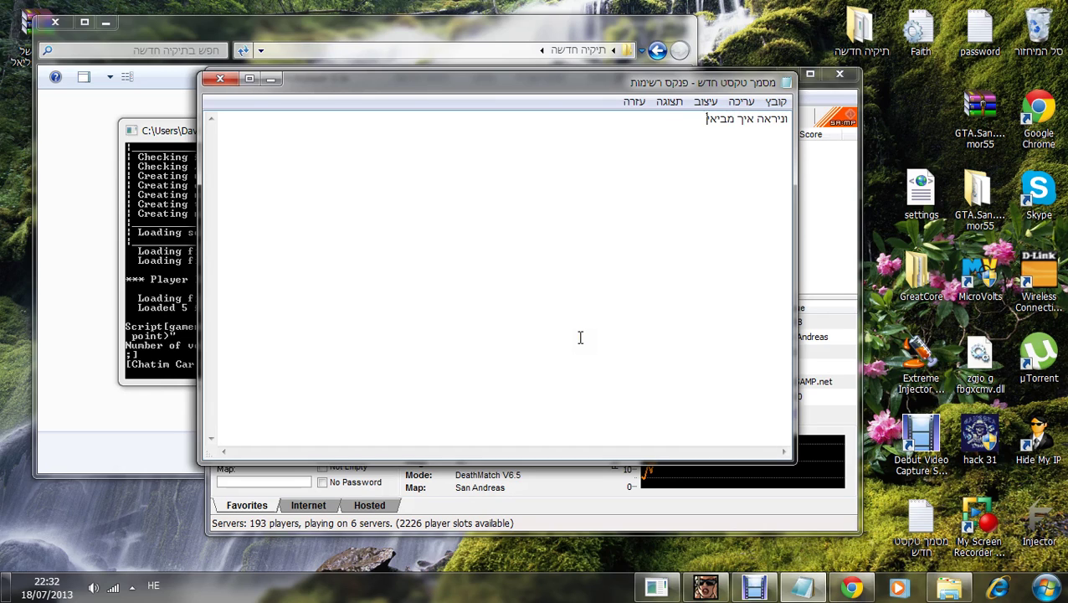
pyautogui.hotkey('ctrl', 'a')
pyautogui.press('BackSpace')
pyautogui.click(270, 78)
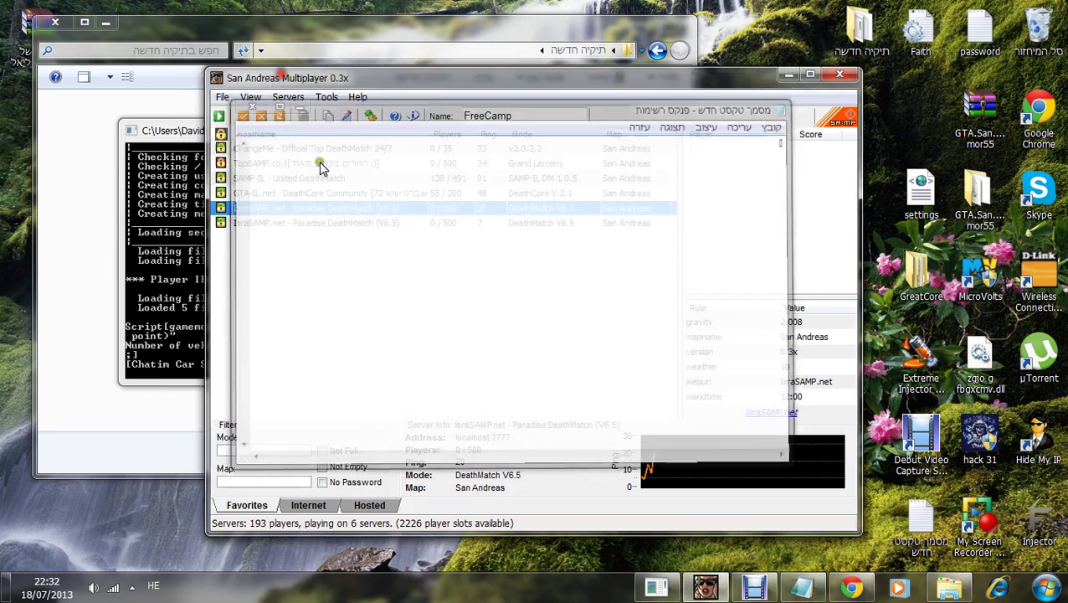
pyautogui.click(218, 116)
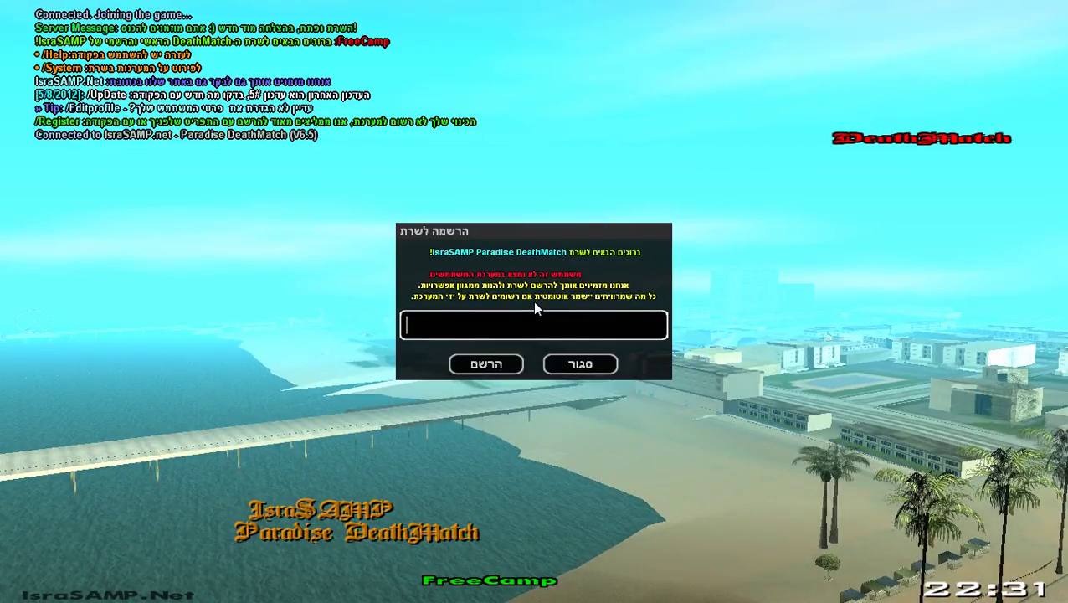
# Step: Register the account with a password and browse skins to one wearing a cap
pyautogui.write('11111111')
pyautogui.press('Return')
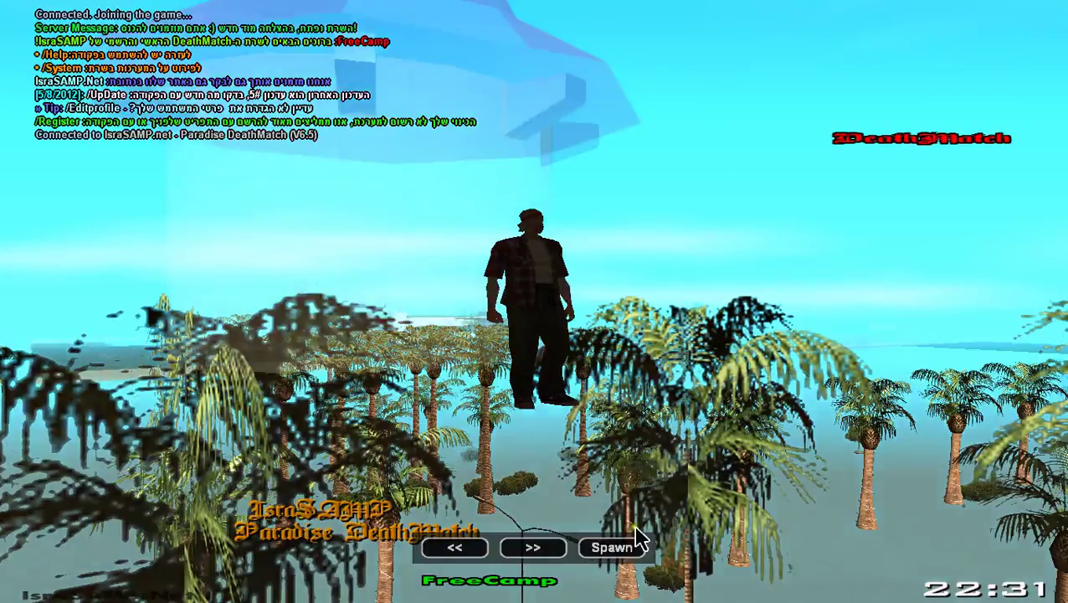
pyautogui.click(536, 549)
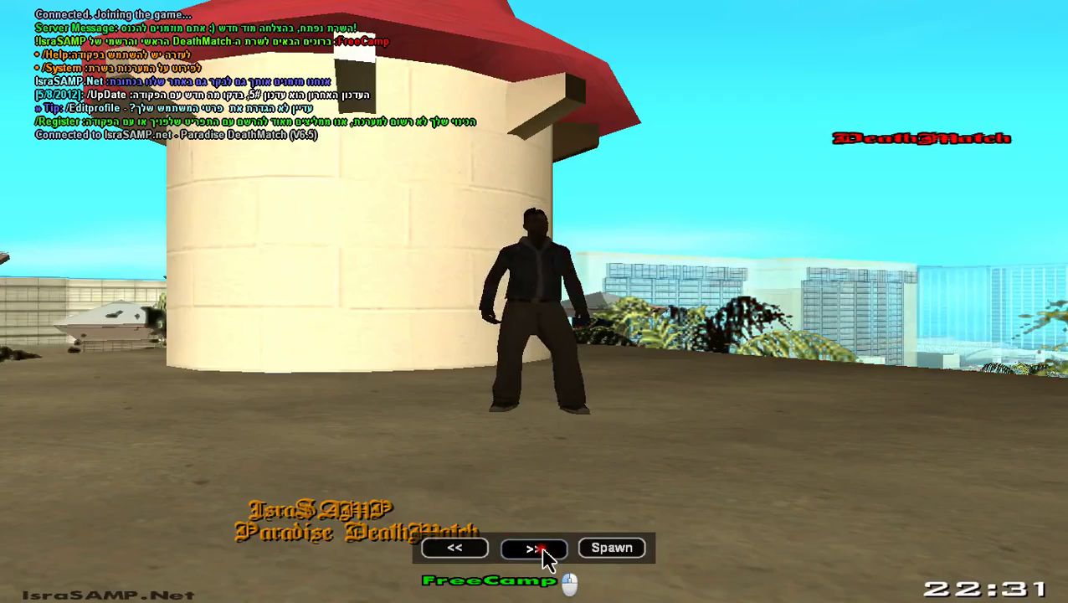
pyautogui.click(537, 551)
pyautogui.click(535, 550)
pyautogui.click(538, 553)
pyautogui.click(544, 553)
pyautogui.click(560, 557)
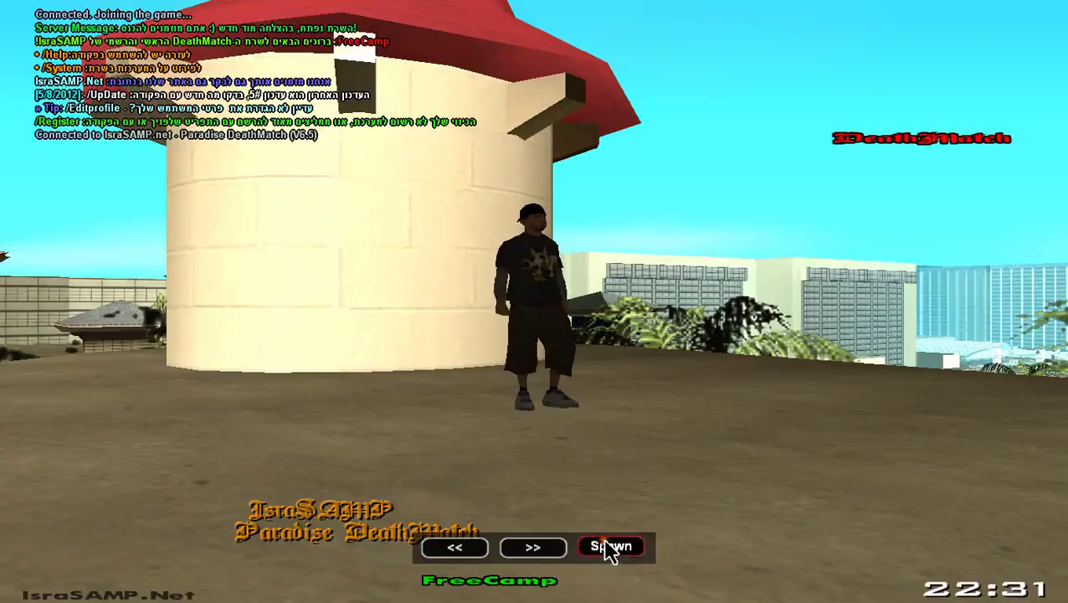
# Step: Spawn with the chosen cap-wearing skin and dismiss the account details dialog
pyautogui.click(610, 549)
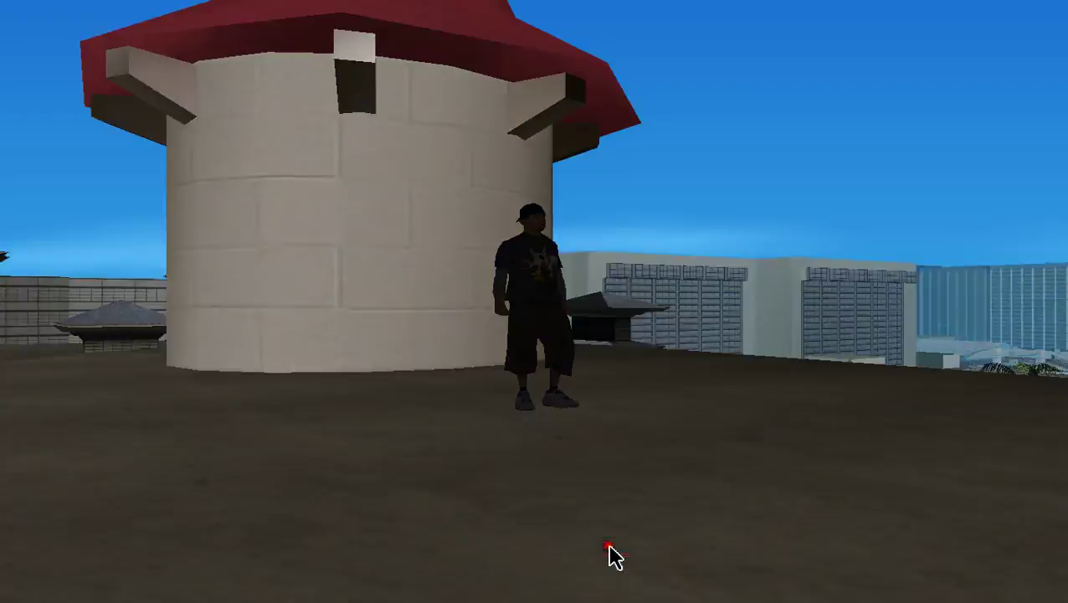
pyautogui.click(610, 556)
pyautogui.click(611, 554)
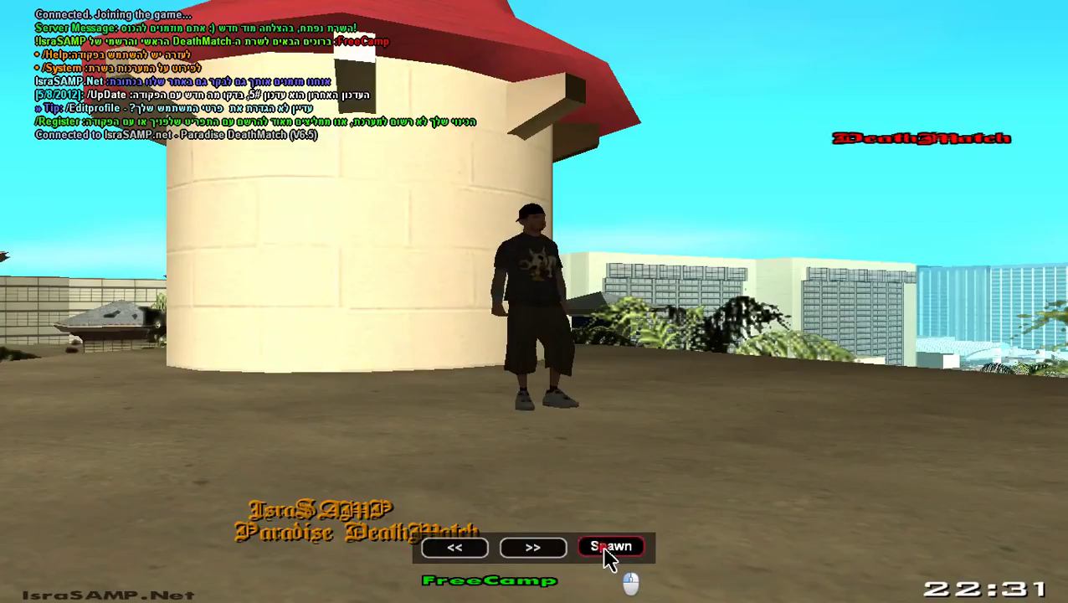
pyautogui.click(604, 556)
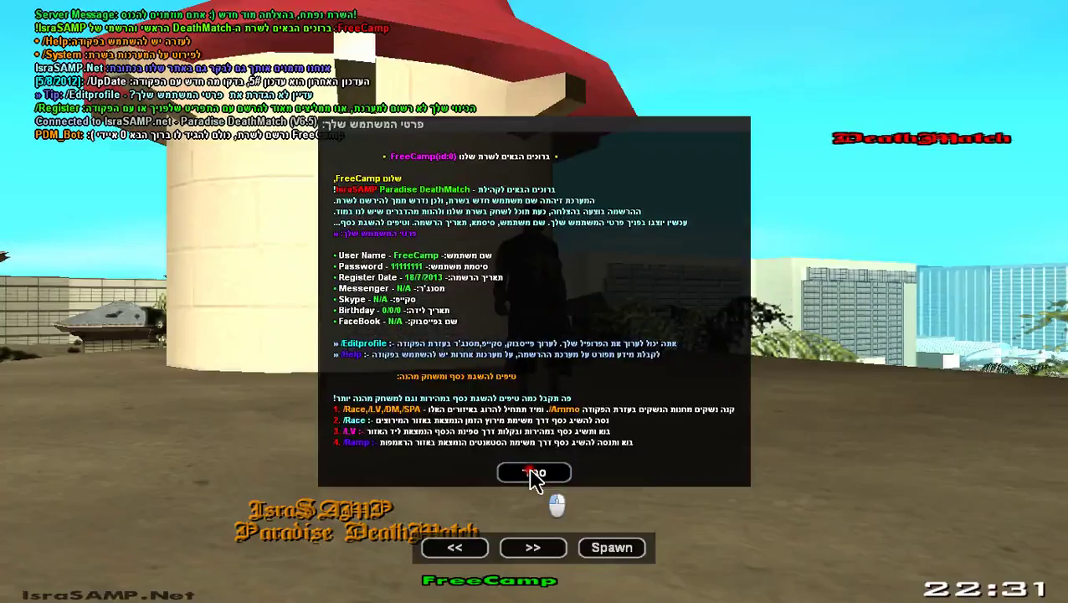
pyautogui.click(540, 473)
# Step: Dismiss the account details and send a short chat message in game
pyautogui.click(609, 553)
pyautogui.press('t')
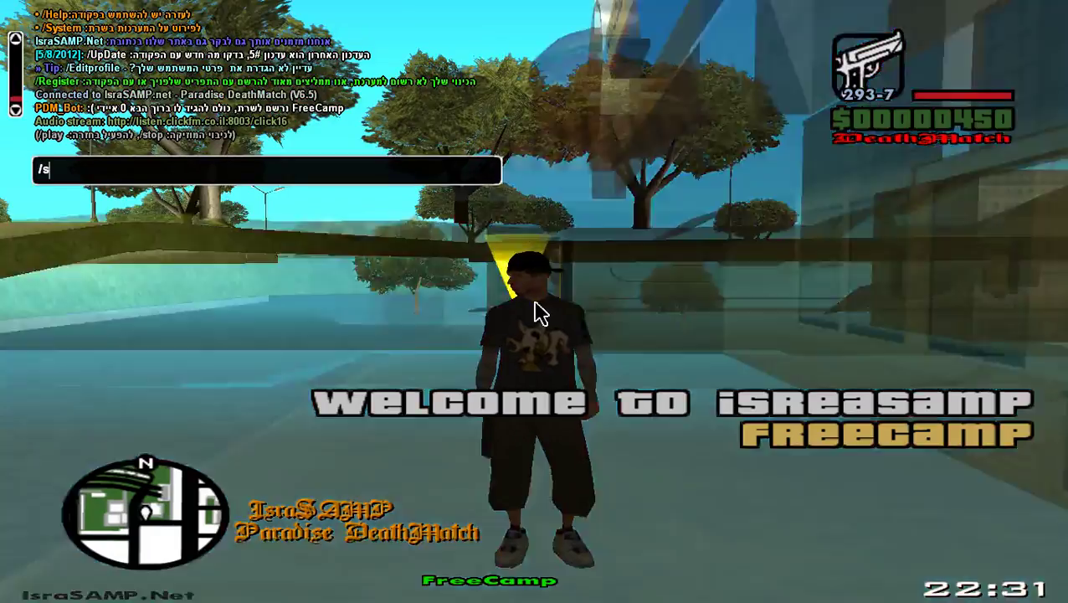
pyautogui.write('בואו ניראה')
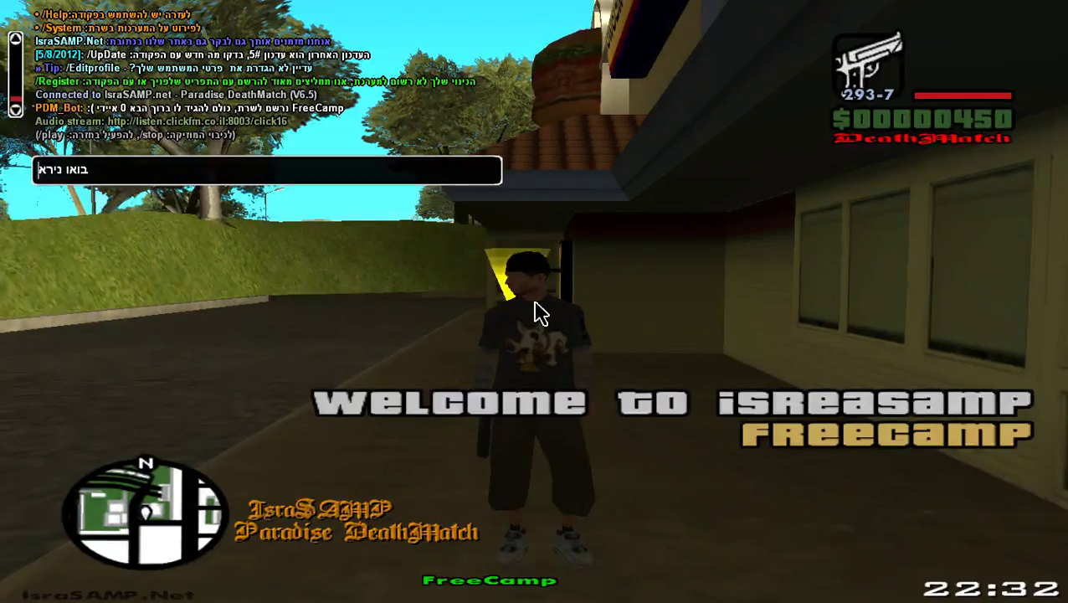
pyautogui.press('BackSpace')
pyautogui.press('BackSpace')
pyautogui.press('BackSpace')
pyautogui.press('BackSpace')
pyautogui.press('BackSpace')
pyautogui.press('BackSpace')
pyautogui.press('BackSpace')
pyautogui.press('BackSpace')
pyautogui.press('BackSpace')
pyautogui.press('BackSpace')
pyautogui.press('BackSpace')
pyautogui.press('BackSpace')
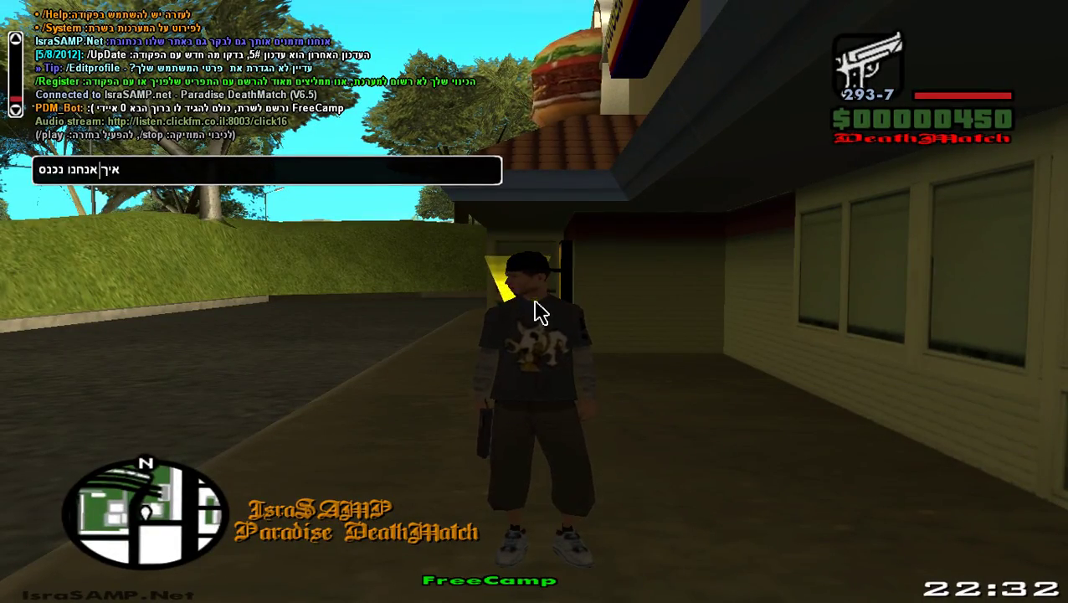
pyautogui.write('קון :D')
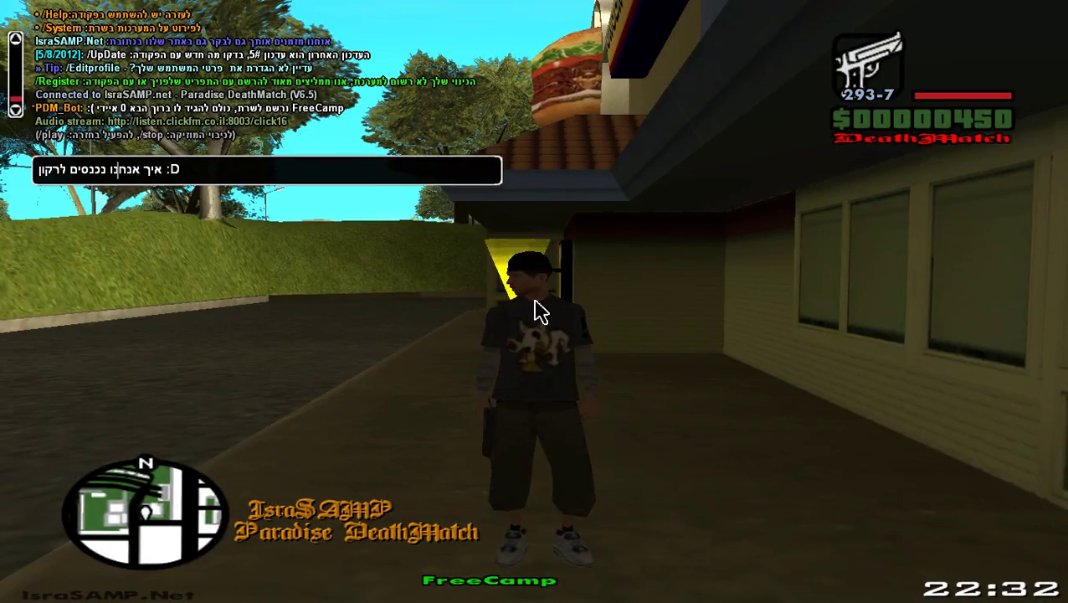
pyautogui.press('Return')
pyautogui.press('w')
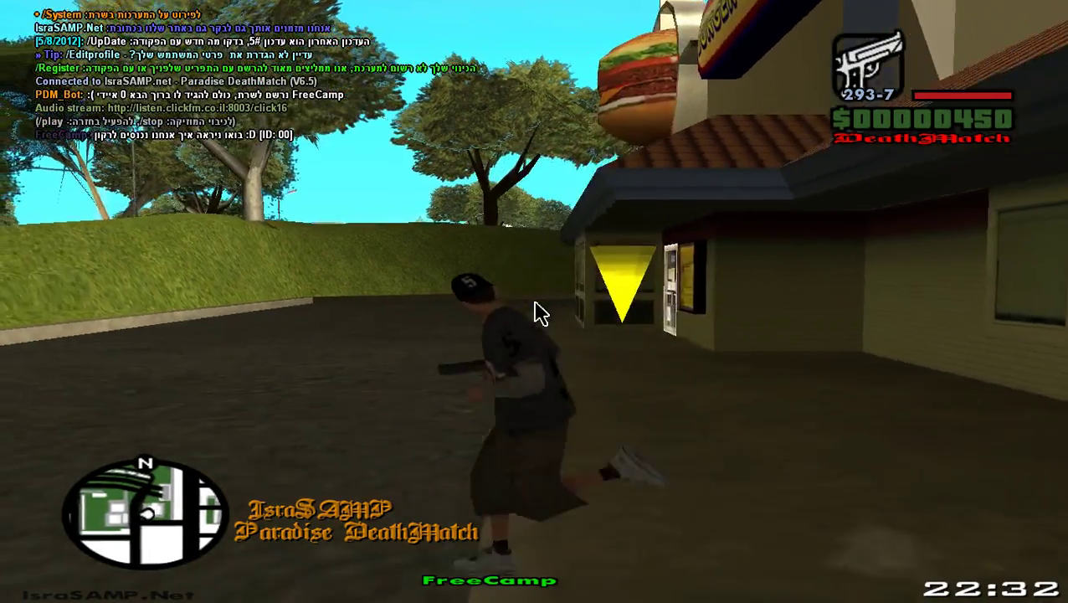
# Step: Log in with /rcon login and the RCON password, then chat '^^ אנו ברקון :D'
pyautogui.write('t/')
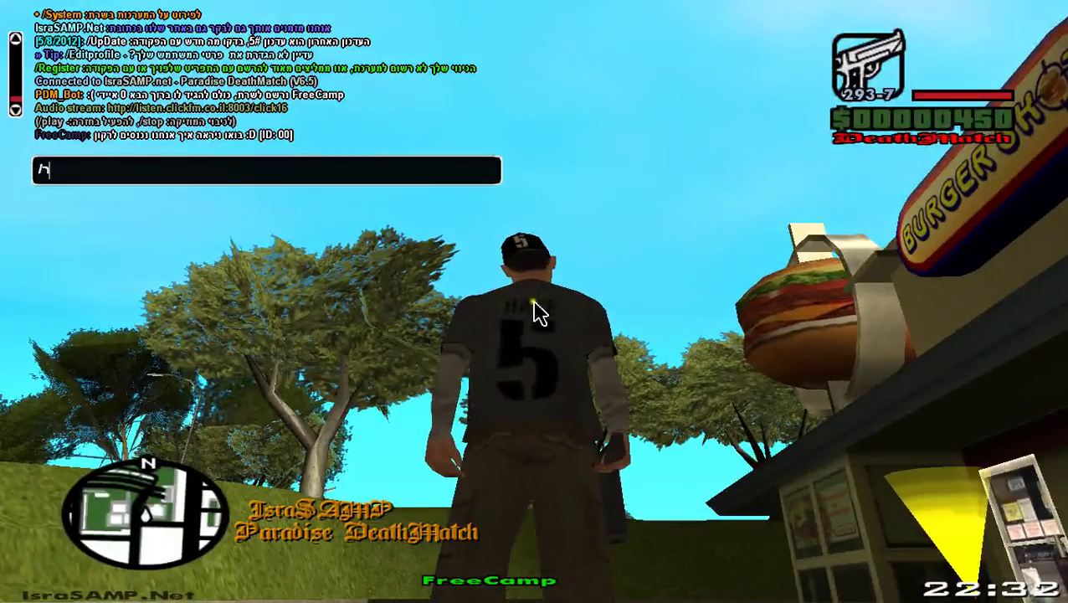
pyautogui.write('rcon l')
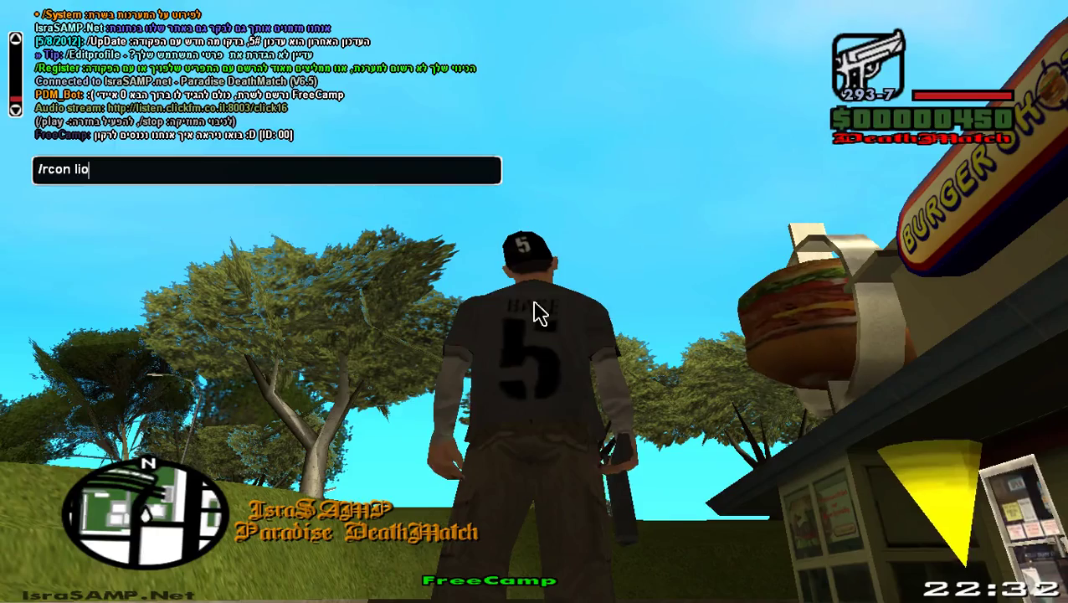
pyautogui.write('ogin 1')
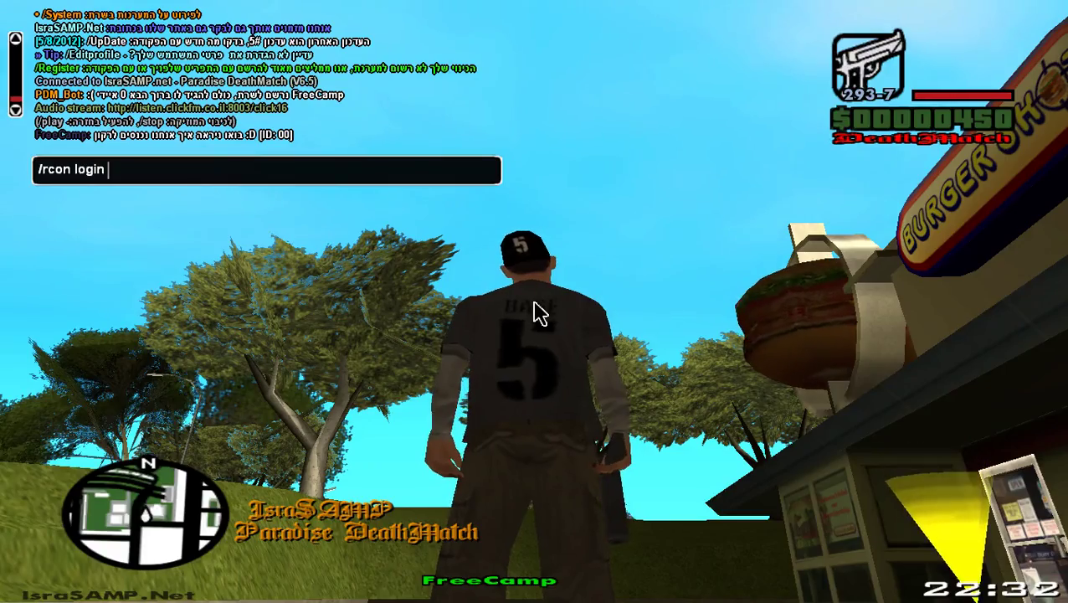
pyautogui.write('11')
pyautogui.press('Return')
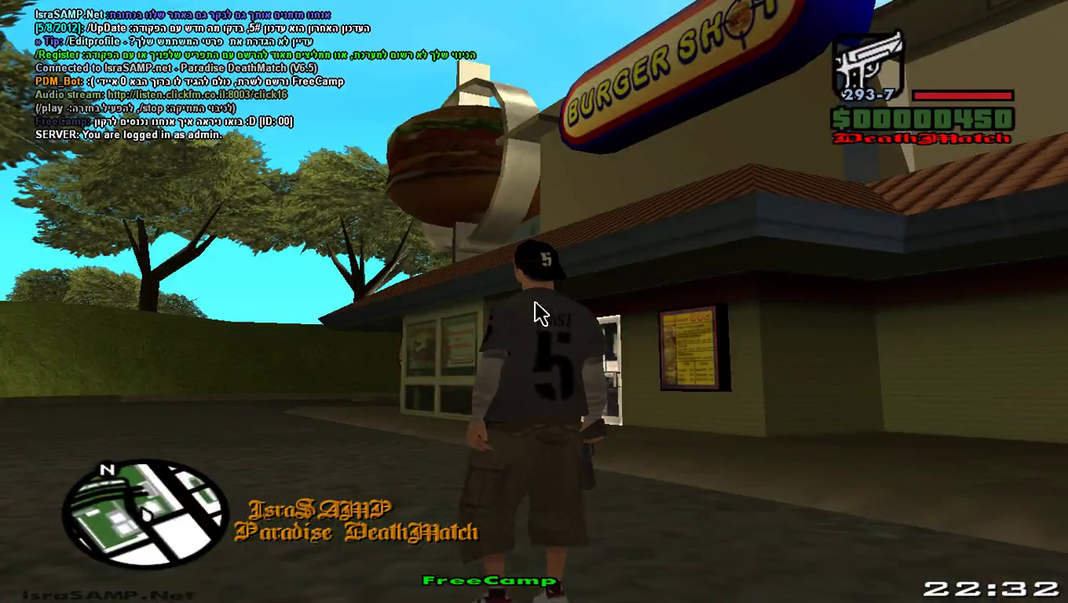
pyautogui.press('t')
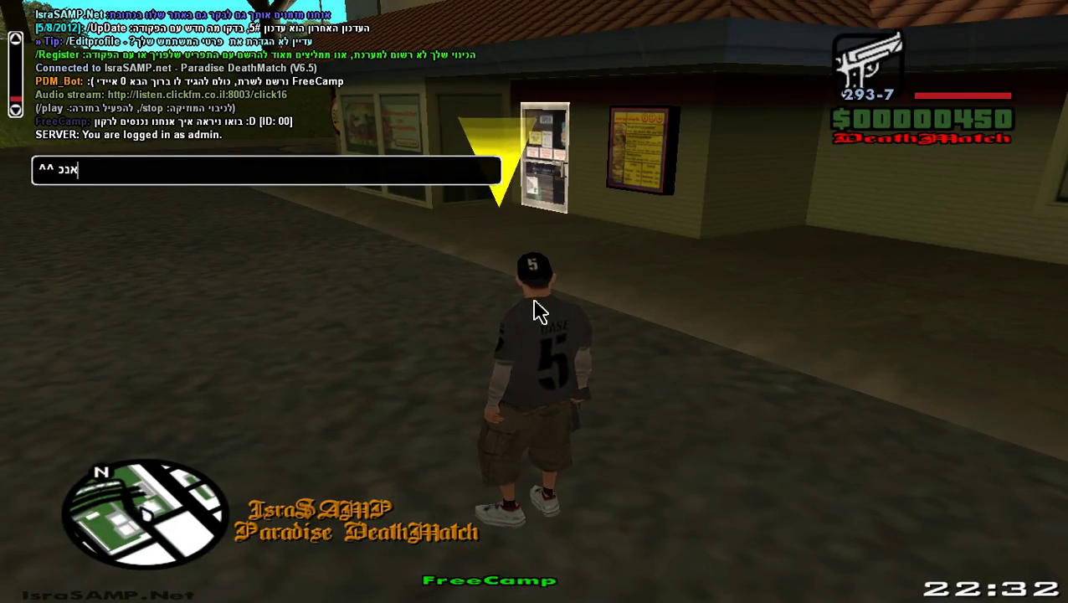
pyautogui.hotkey('ctrl', 'a')
pyautogui.press('BackSpace')
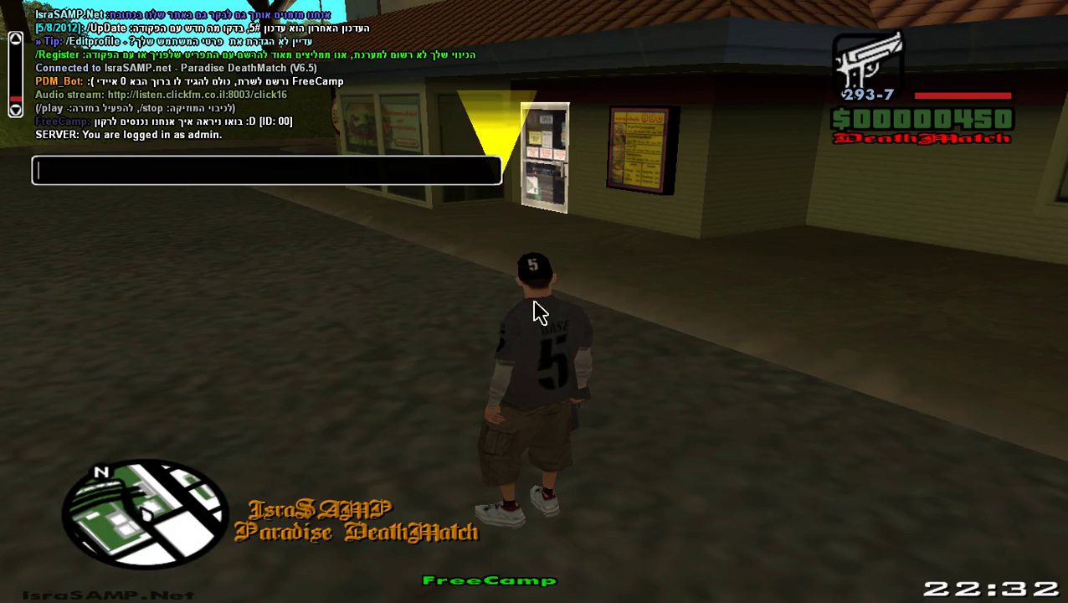
pyautogui.press('BackSpace')
pyautogui.write('^^ אנו')
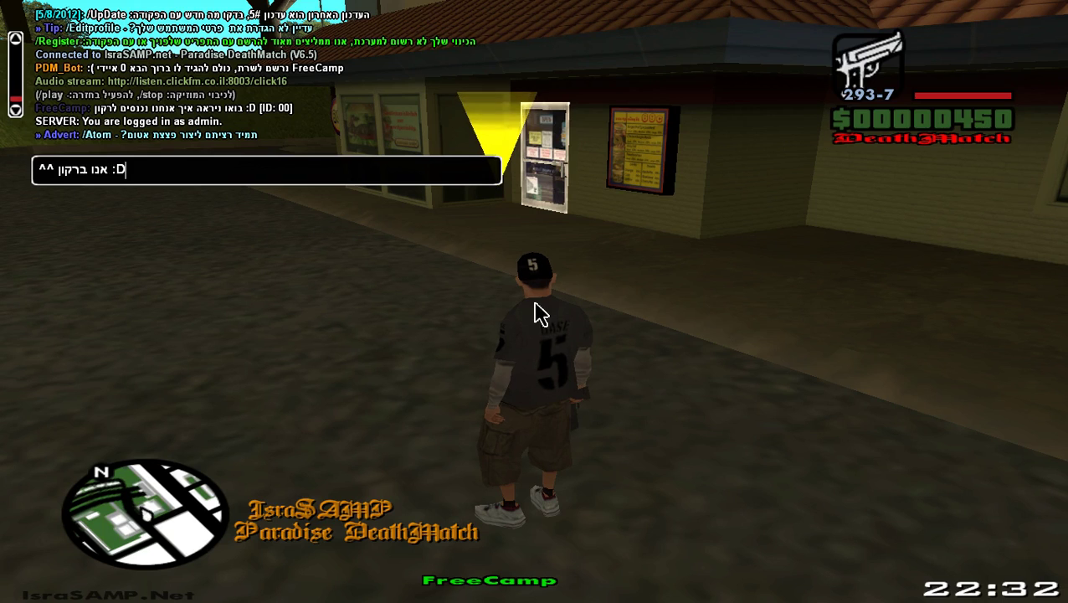
pyautogui.write(' ברקון :D')
pyautogui.hotkey('ctrl', 'a')
pyautogui.press('Return')
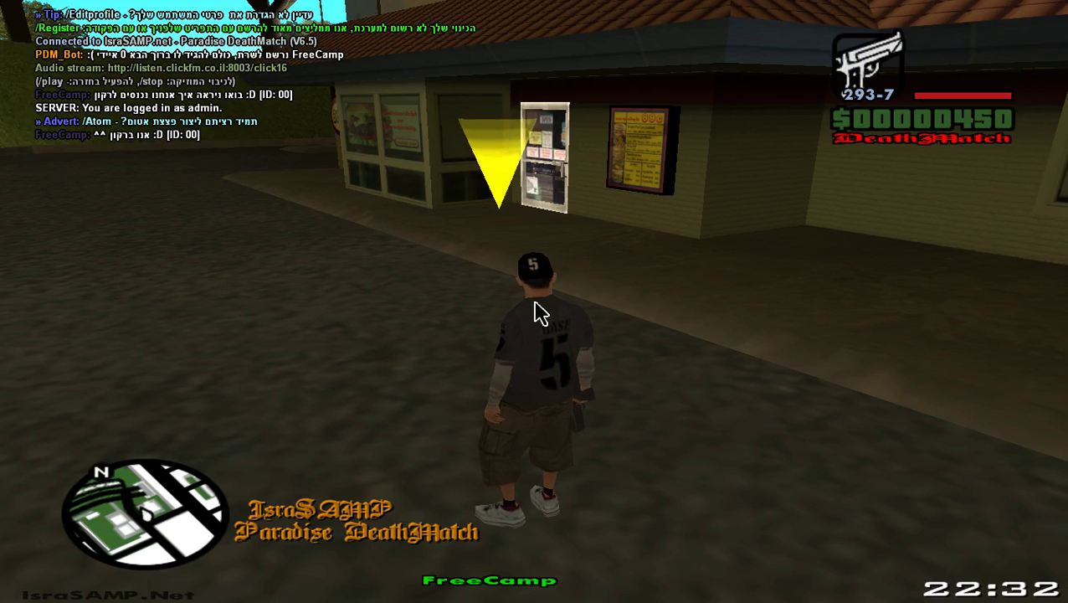
# Step: Run /rcon admin, resending it from the chat history
pyautogui.write('wt/')
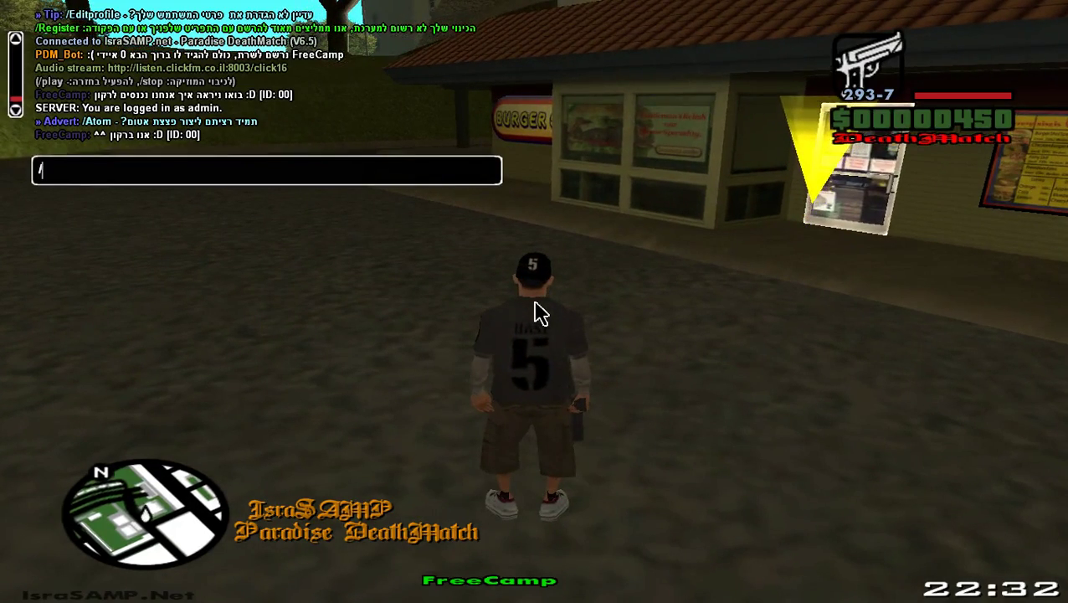
pyautogui.write('rcon admina')
pyautogui.press('Return')
pyautogui.press('t')
pyautogui.press('Up')
pyautogui.press('Return')
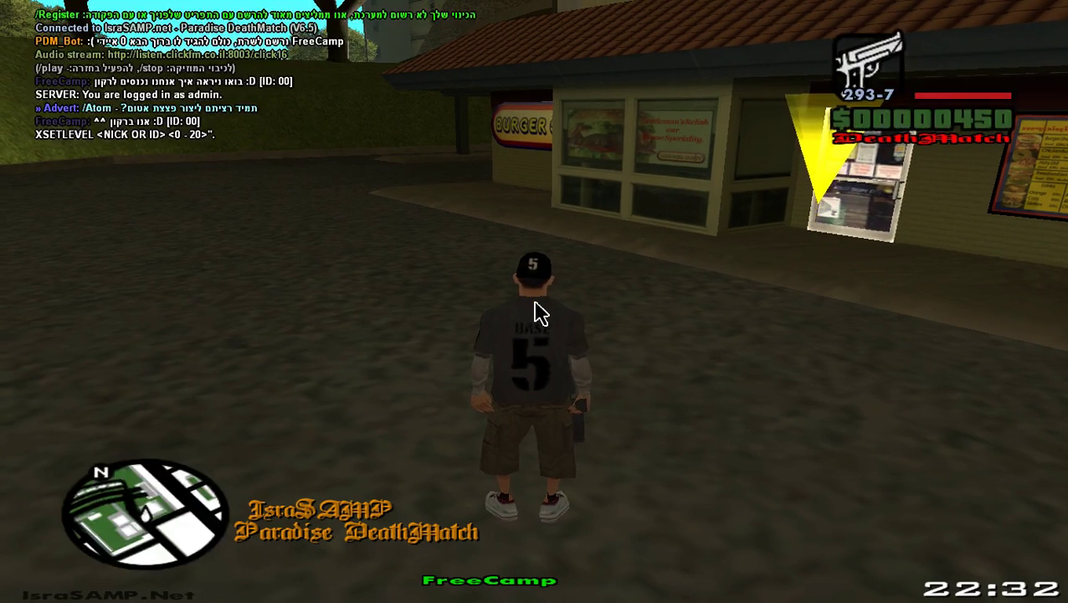